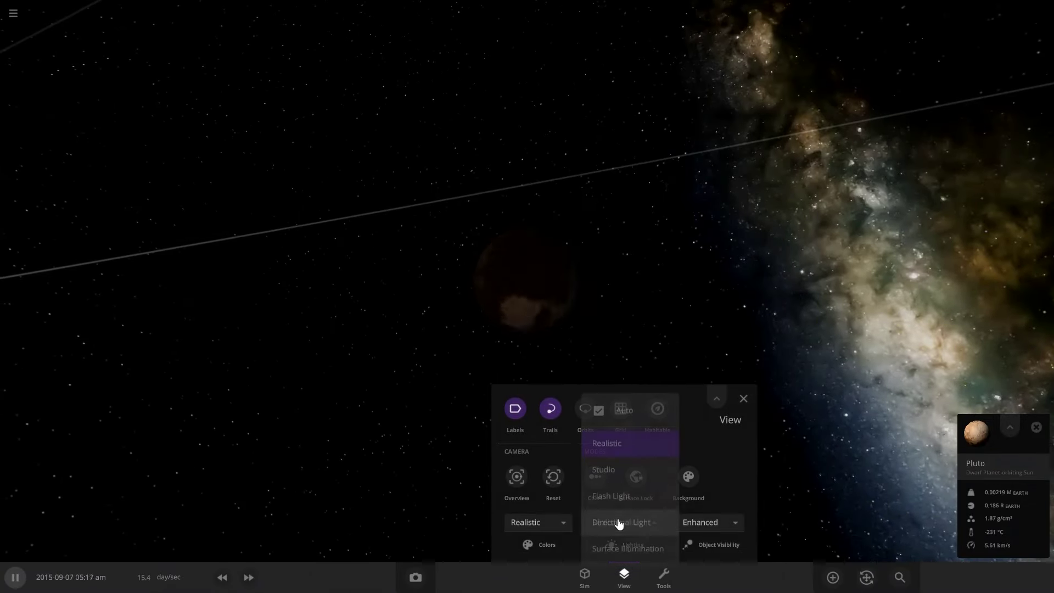
# Step: Inspect Pluto up close and examine its overview and its surface temperature, elevation and water properties
pyautogui.moveTo(552, 414); pyautogui.dragTo(436, 480, button='right')
pyautogui.scroll(6, 485, 440)
pyautogui.scroll(-1, 436, 480)
pyautogui.scroll(-2, 437, 480)
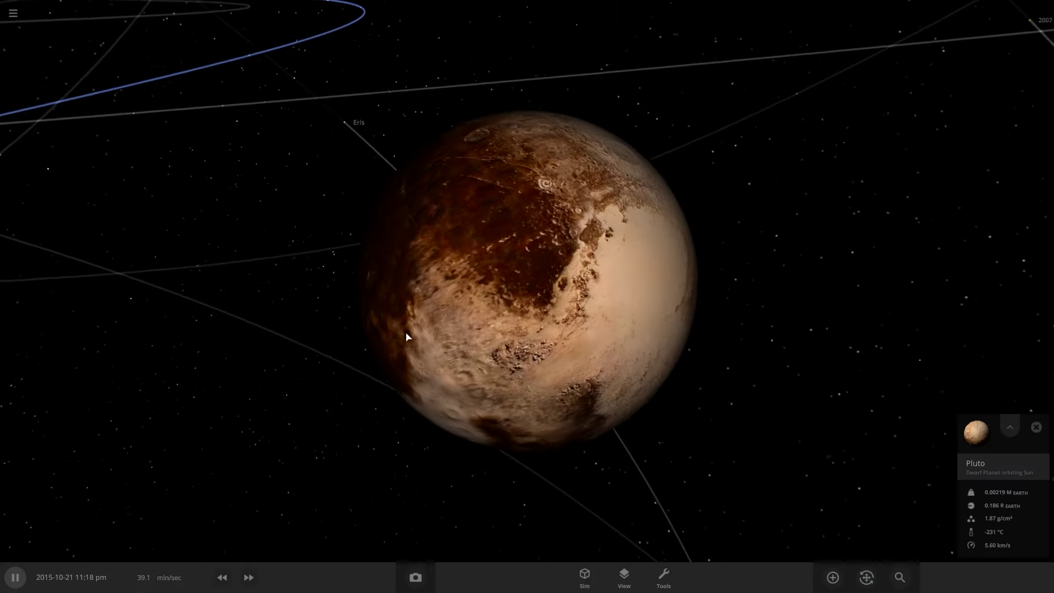
pyautogui.moveTo(406, 336); pyautogui.dragTo(676, 500)
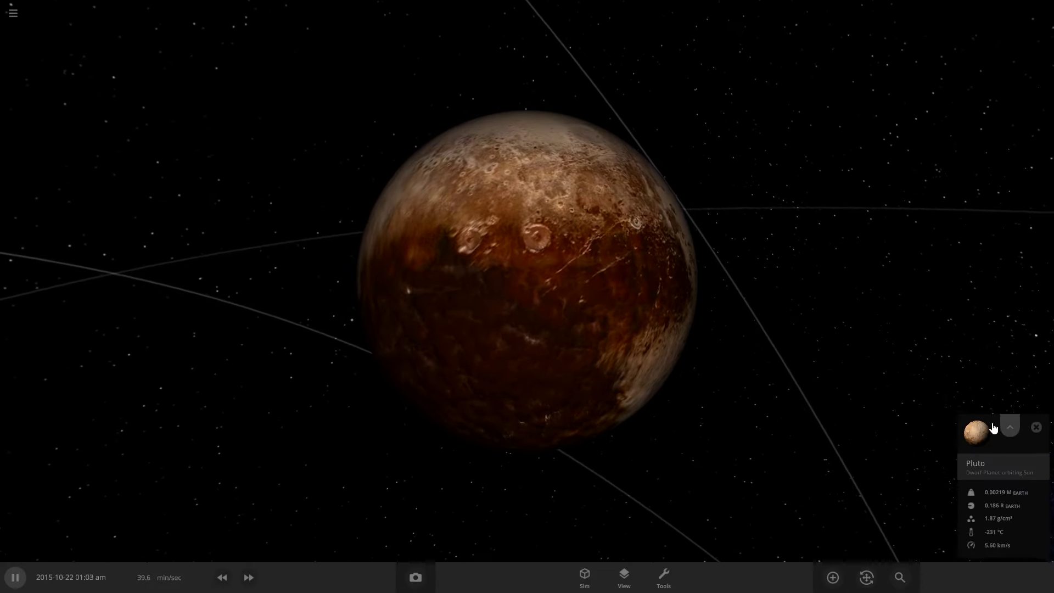
pyautogui.click(966, 450)
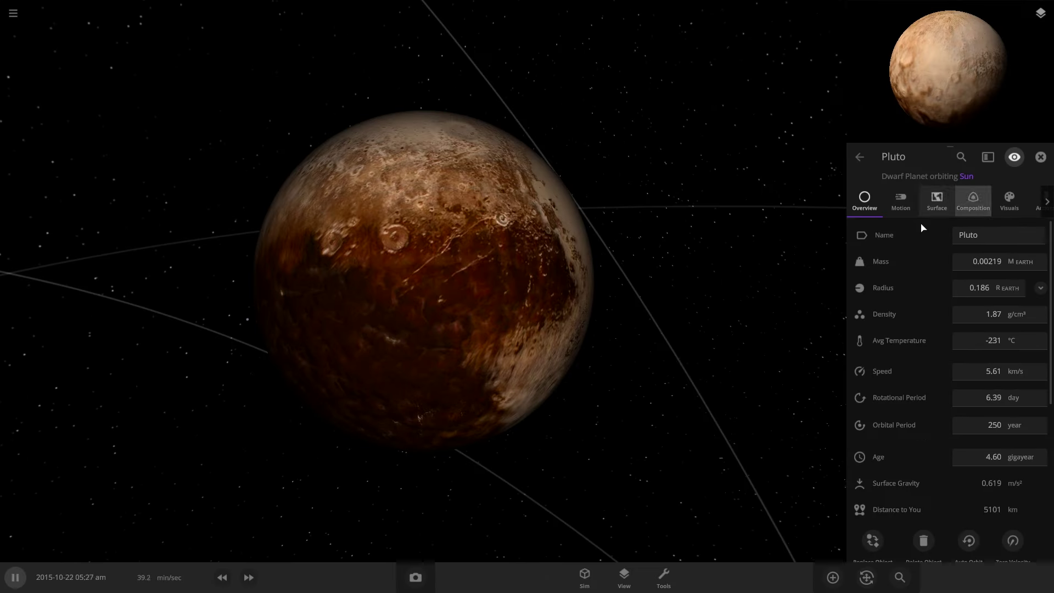
pyautogui.click(935, 209)
pyautogui.scroll(-10, 885, 336)
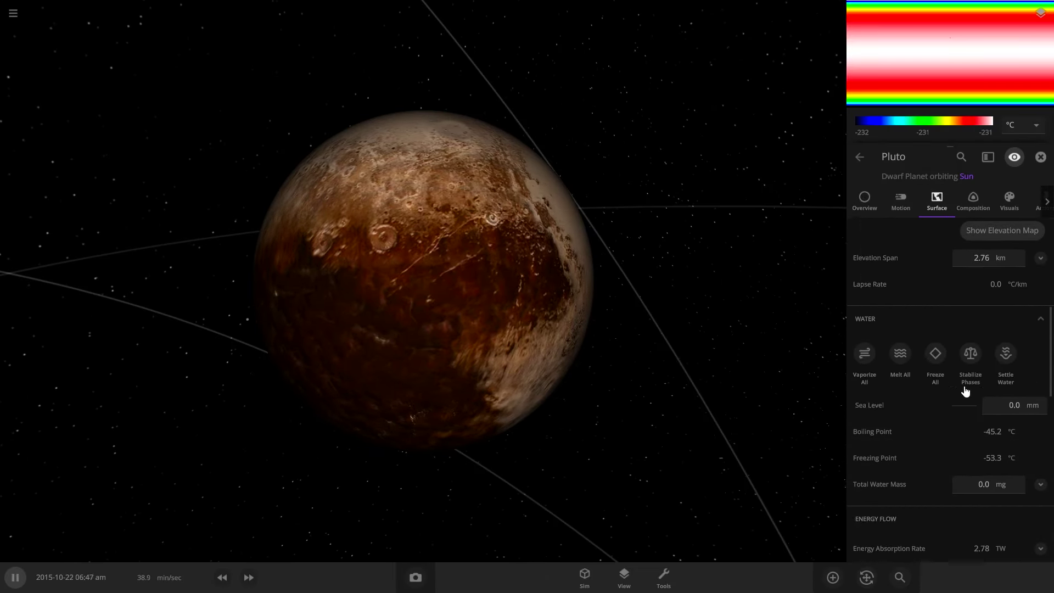
pyautogui.scroll(10, 899, 278)
pyautogui.click(861, 193)
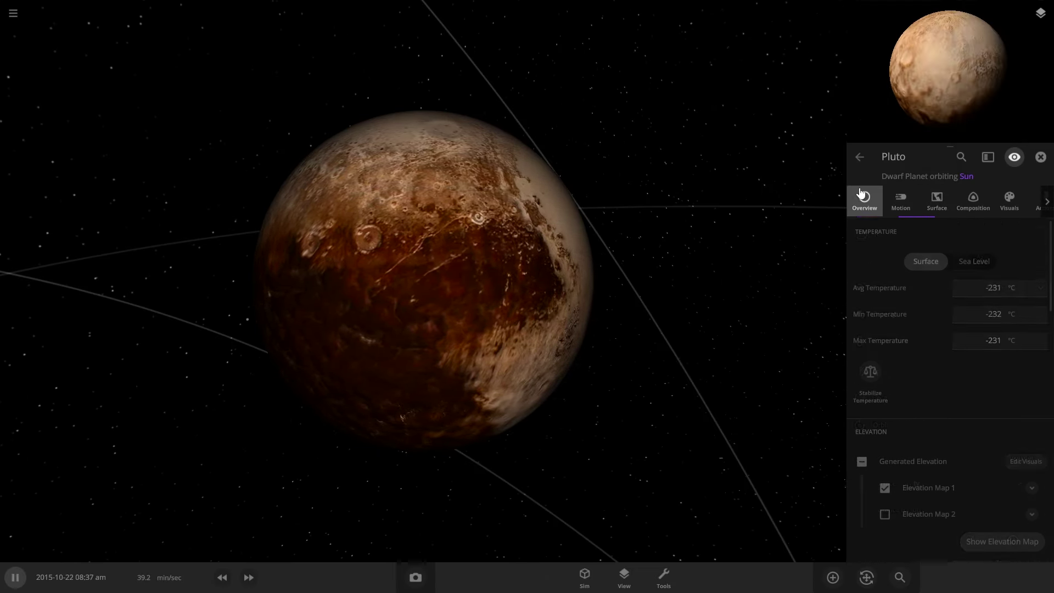
# Step: Bombard Pluto with silicate using the Material tool, with 0.00058 Earth-mass particles at 0.25 km/s, 200 objects per second and 0° spread
pyautogui.click(652, 587)
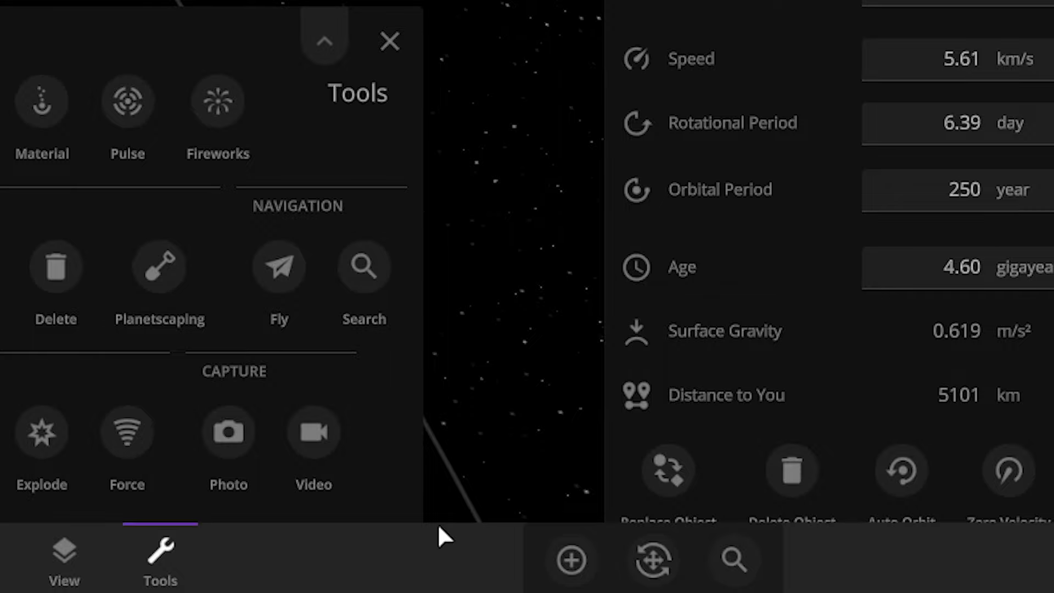
pyautogui.click(160, 571)
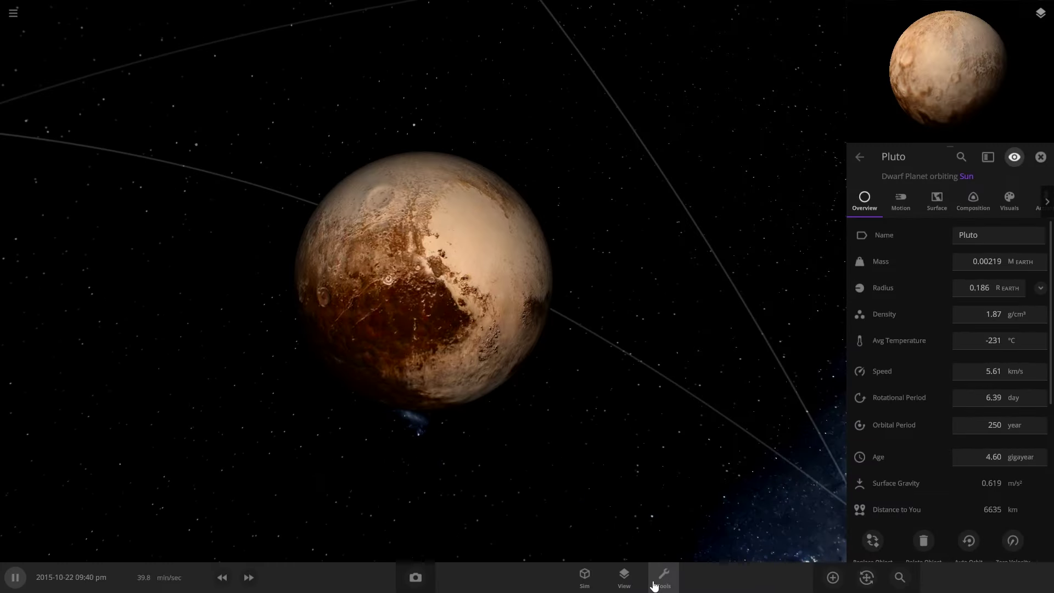
pyautogui.click(675, 575)
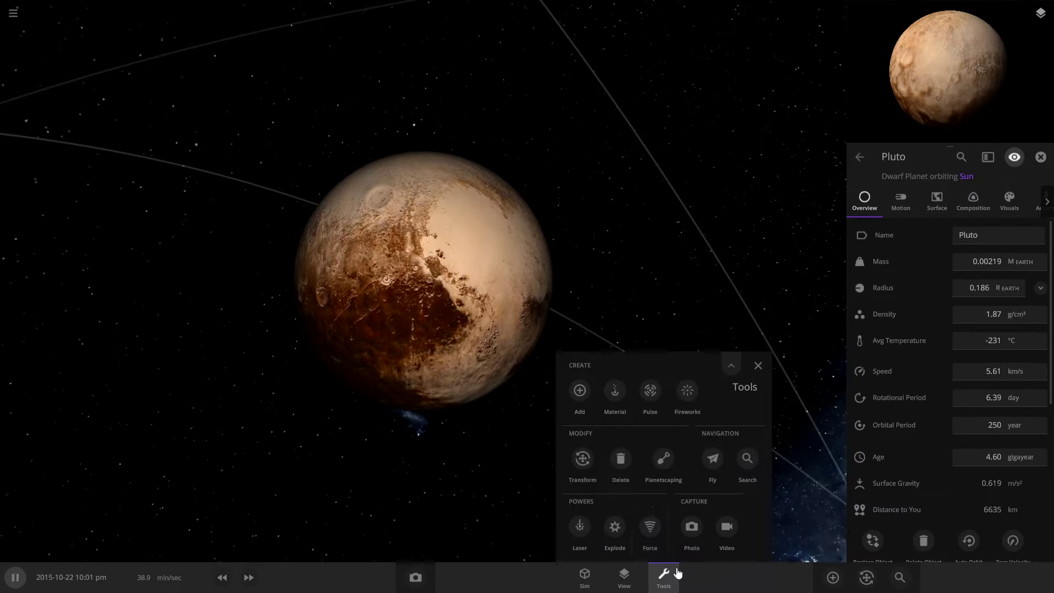
pyautogui.click(615, 390)
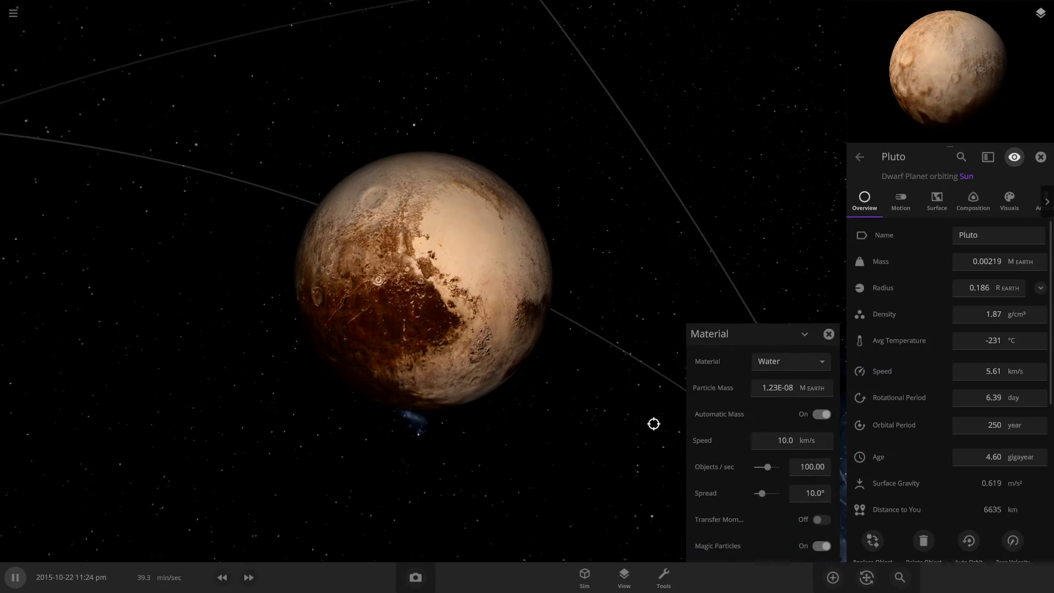
pyautogui.click(933, 215)
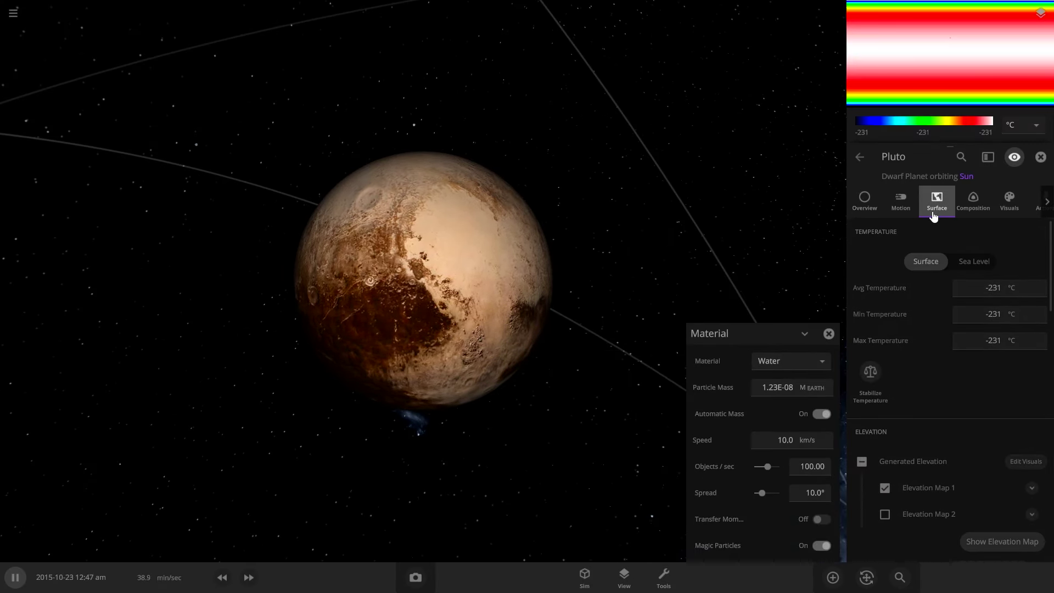
pyautogui.click(977, 200)
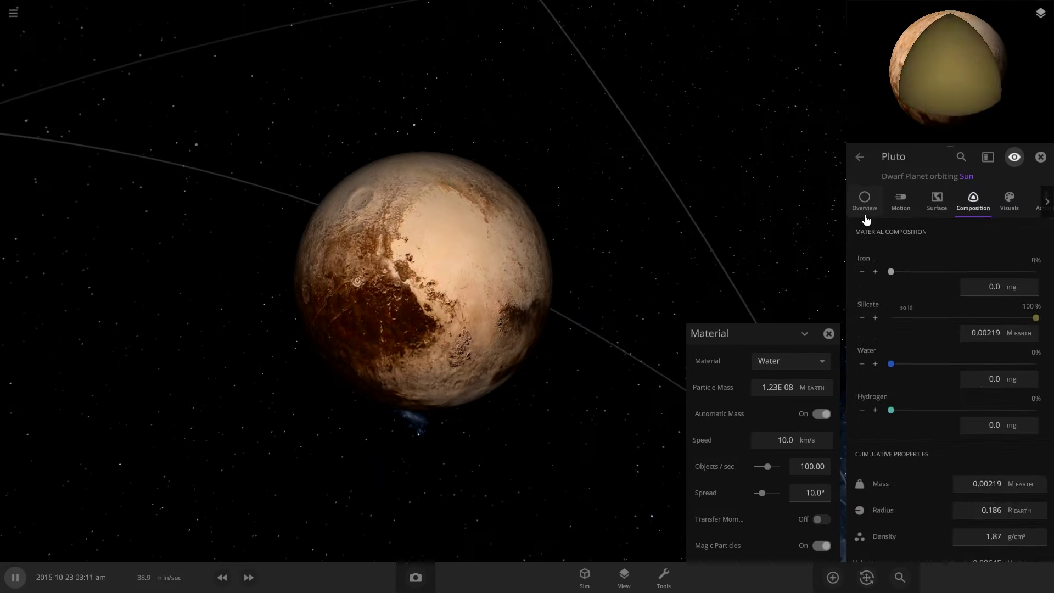
pyautogui.click(524, 28)
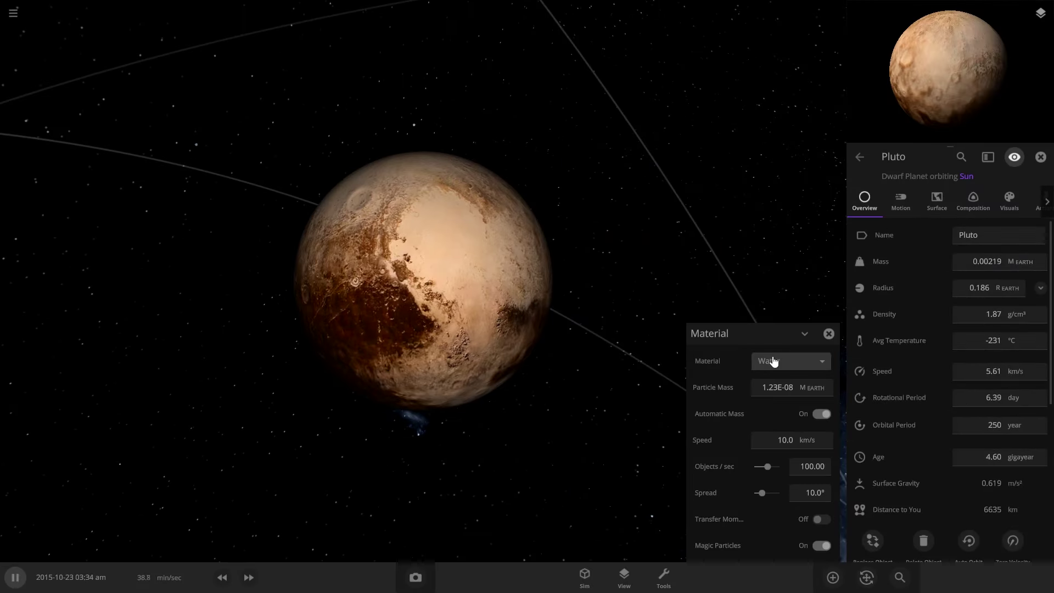
pyautogui.click(275, 490)
pyautogui.click(308, 417)
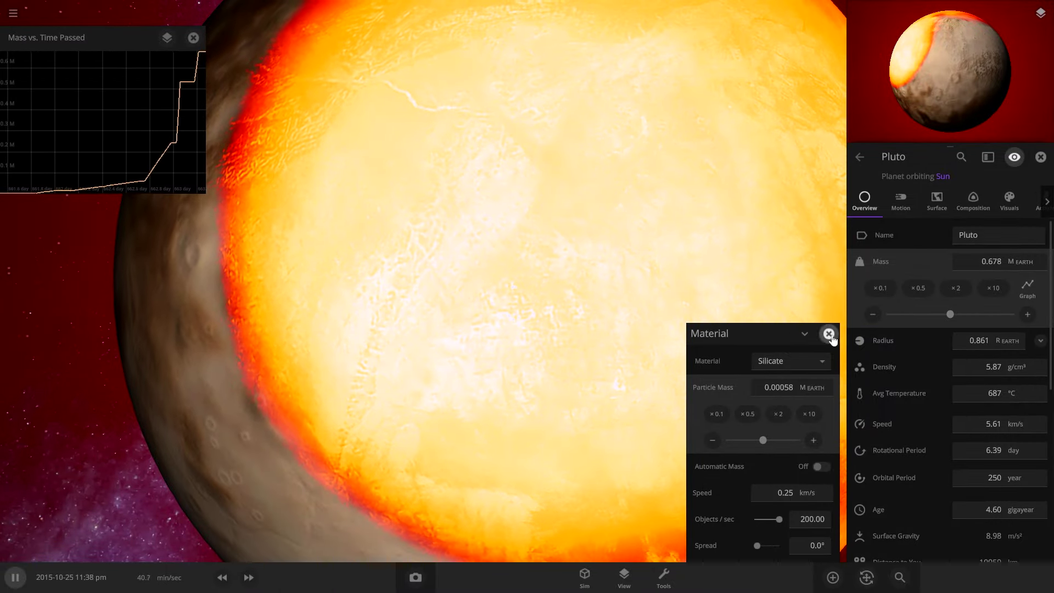
pyautogui.click(829, 335)
# Step: Close the mass graph and speed up the simulation to cool the molten surface, slowing it again to about 6.75 hour/sec
pyautogui.scroll(-6, 665, 248)
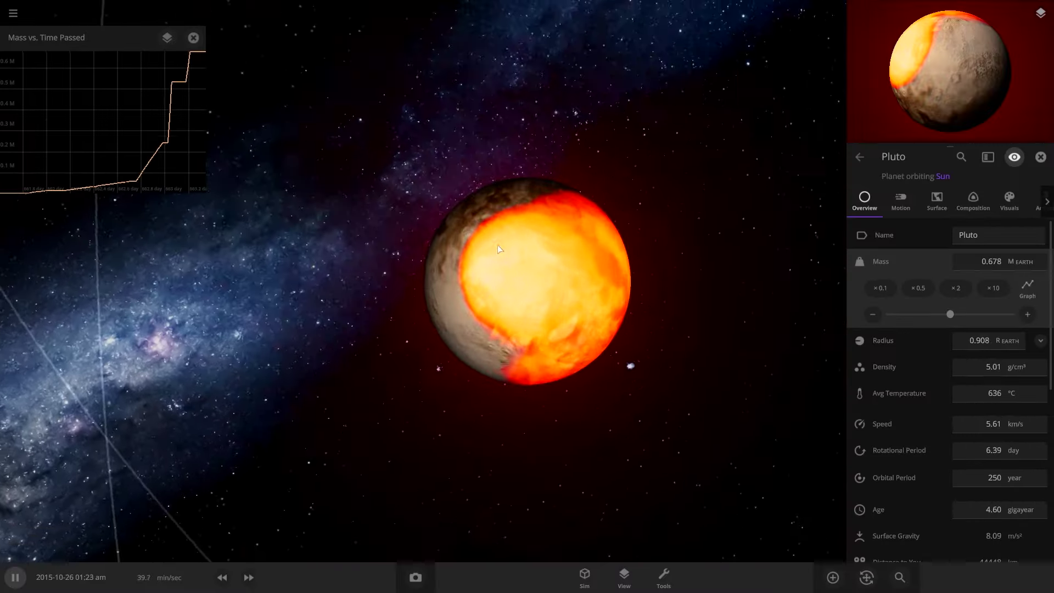
pyautogui.moveTo(498, 245); pyautogui.dragTo(219, 352)
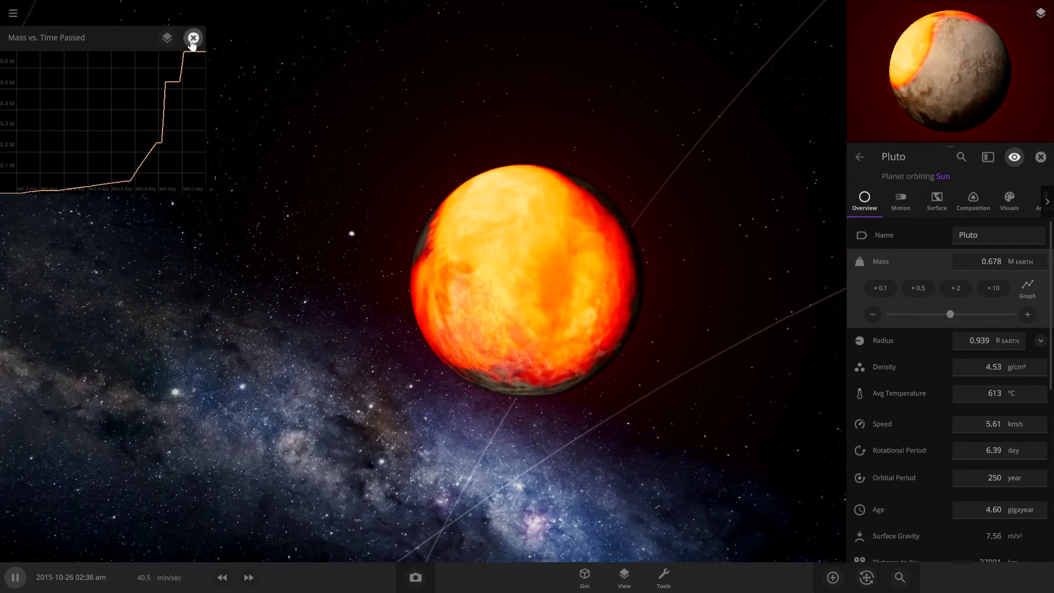
pyautogui.click(193, 39)
pyautogui.click(249, 579)
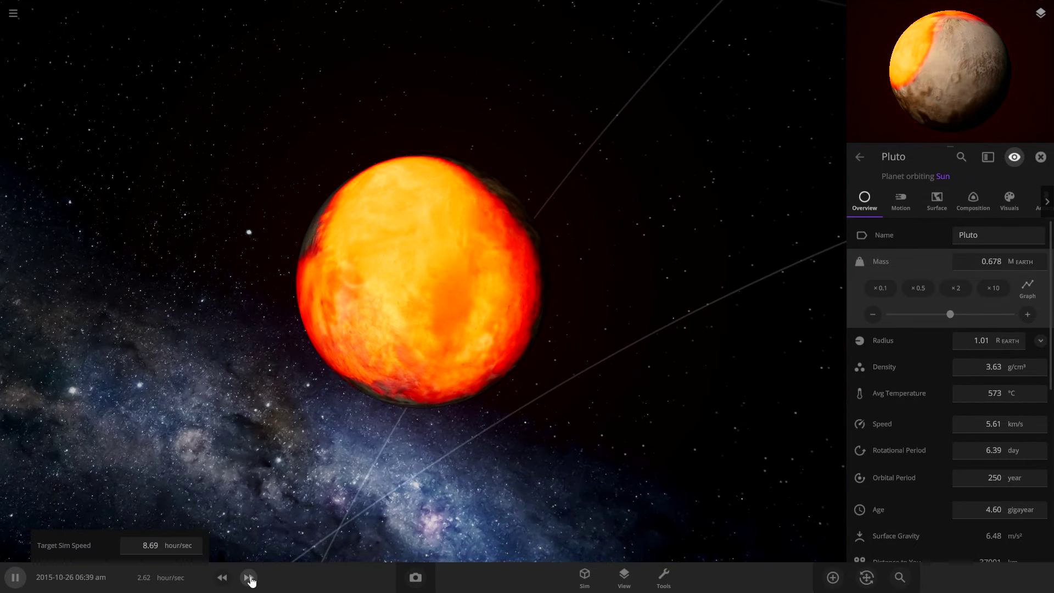
pyautogui.click(249, 578)
pyautogui.click(249, 578)
pyautogui.click(222, 577)
pyautogui.click(222, 577)
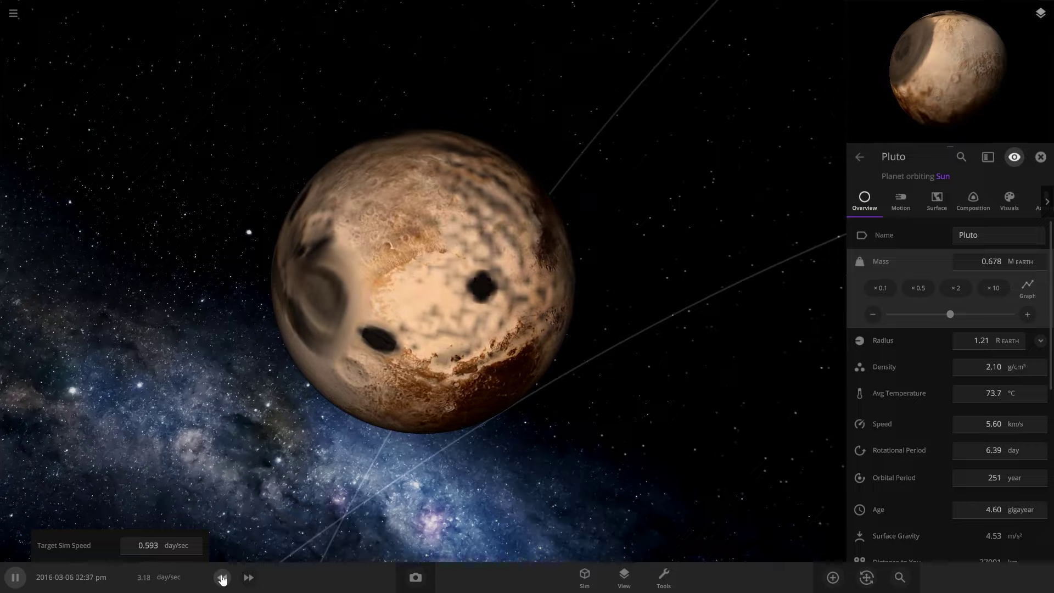
pyautogui.click(222, 578)
# Step: Pause the simulation and set Pluto's atmosphere mass to 1.00 M Earth
pyautogui.scroll(3, 467, 351)
pyautogui.moveTo(467, 351); pyautogui.dragTo(683, 408)
pyautogui.press('space')
pyautogui.scroll(5, 657, 396)
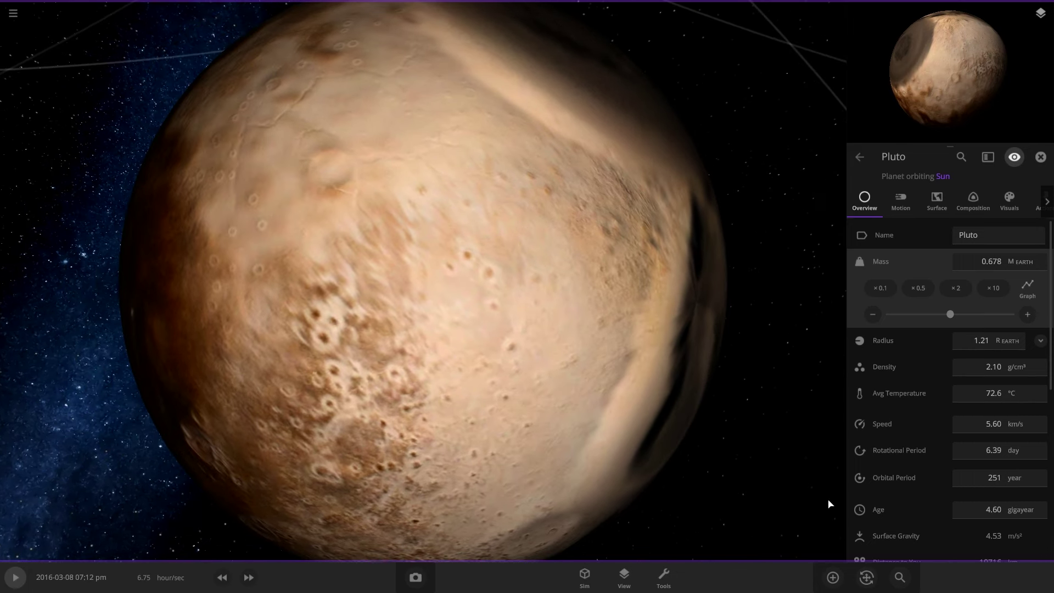
pyautogui.click(927, 199)
pyautogui.scroll(-10, 901, 384)
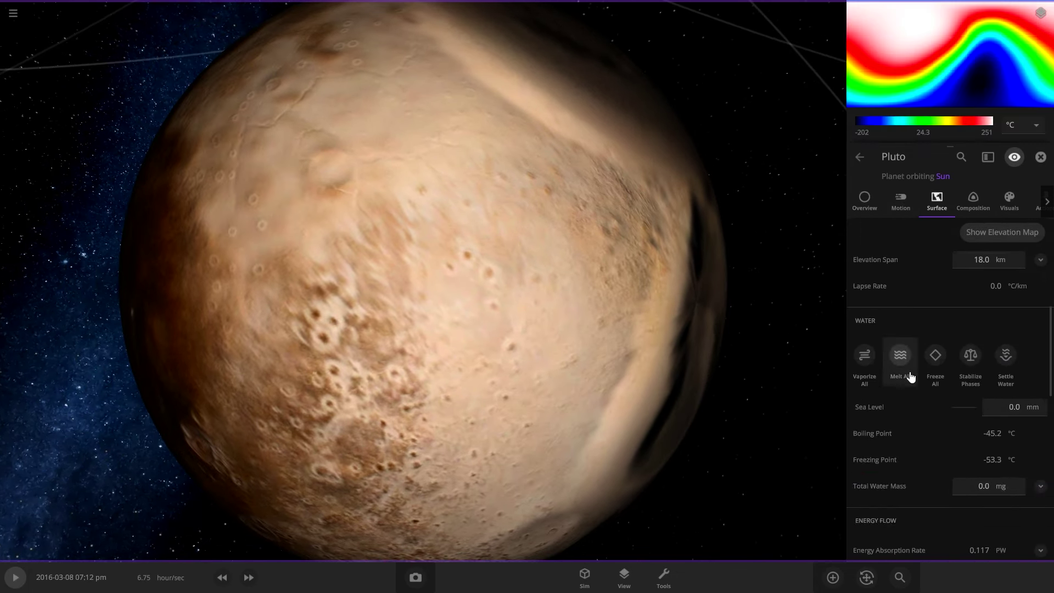
pyautogui.scroll(-1, 897, 361)
pyautogui.scroll(-5, 922, 365)
pyautogui.click(951, 371)
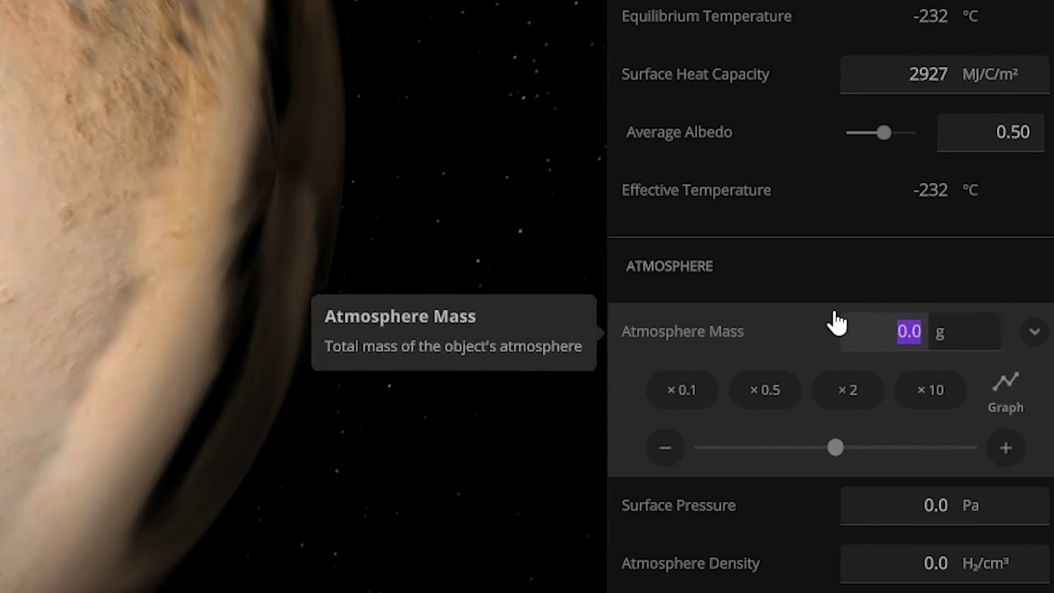
pyautogui.write('1e')
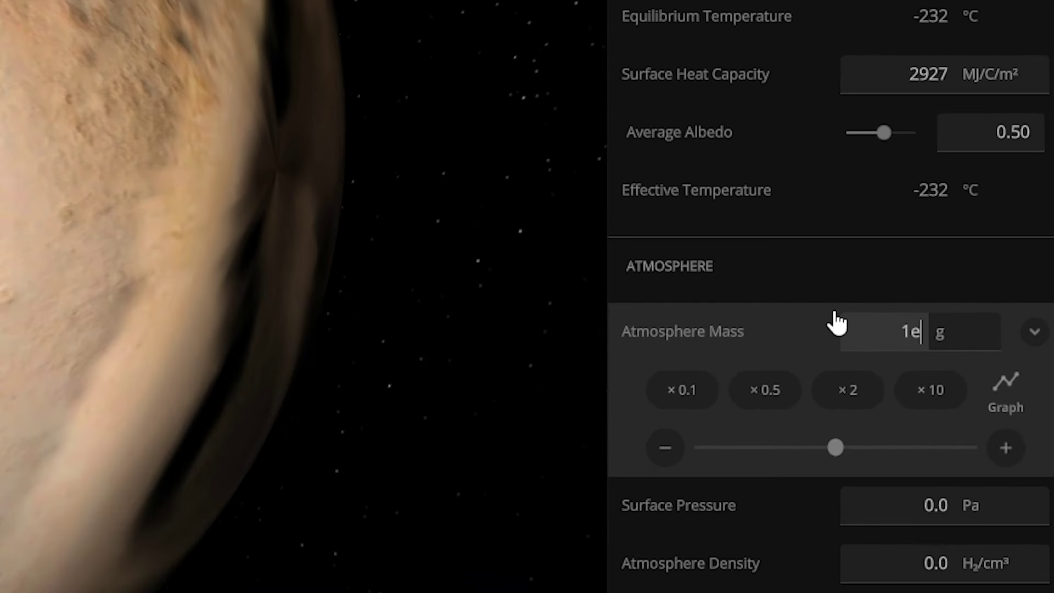
pyautogui.press('Return')
# Step: Set Pluto's number of atmosphere layers to 1000 and its infrared emissivity to 1.00
pyautogui.scroll(-2, 1043, 469)
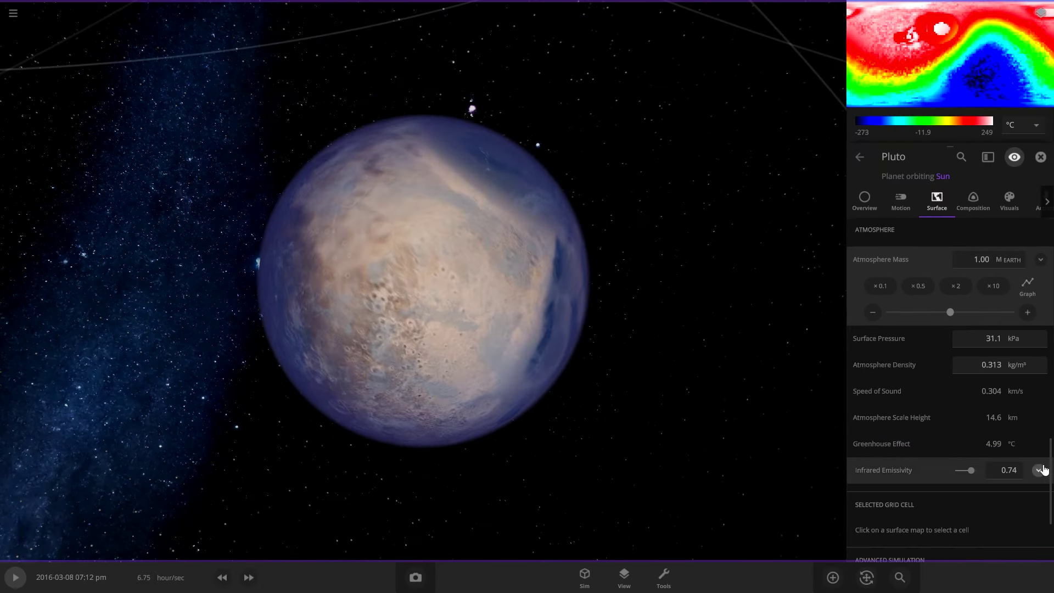
pyautogui.click(990, 502)
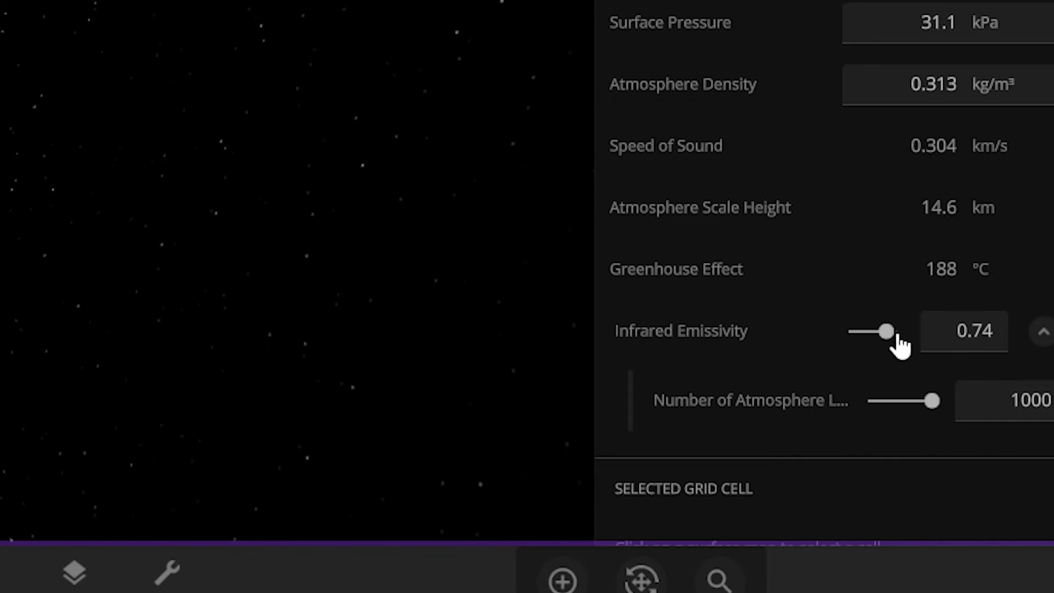
pyautogui.click(898, 333)
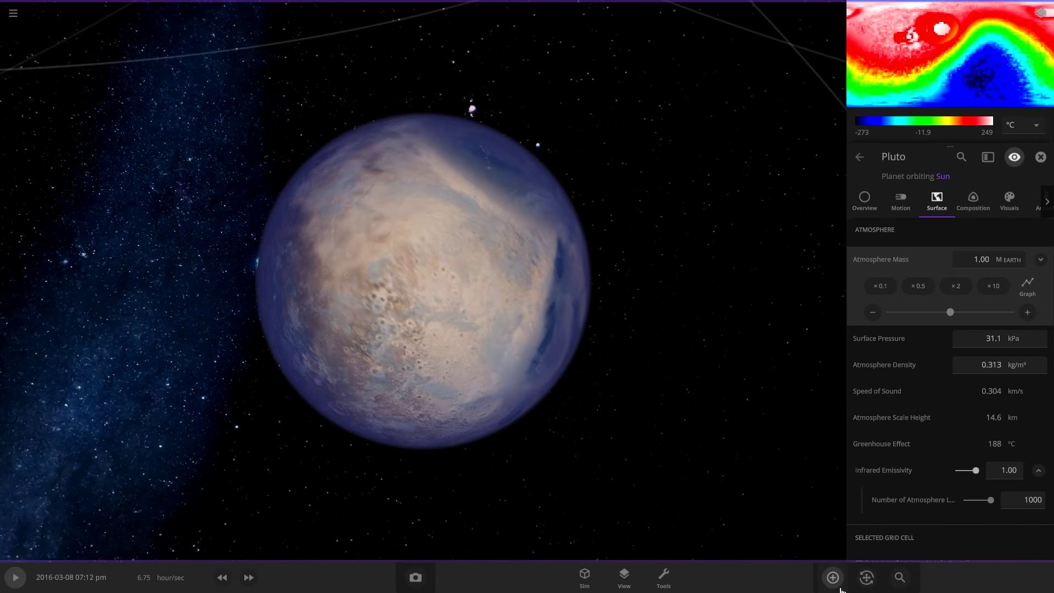
# Step: Spray water over several sides of Pluto with the Material tool, using automatic particle mass, 0.25 km/s and 200 objects per second
pyautogui.click(665, 582)
pyautogui.click(625, 403)
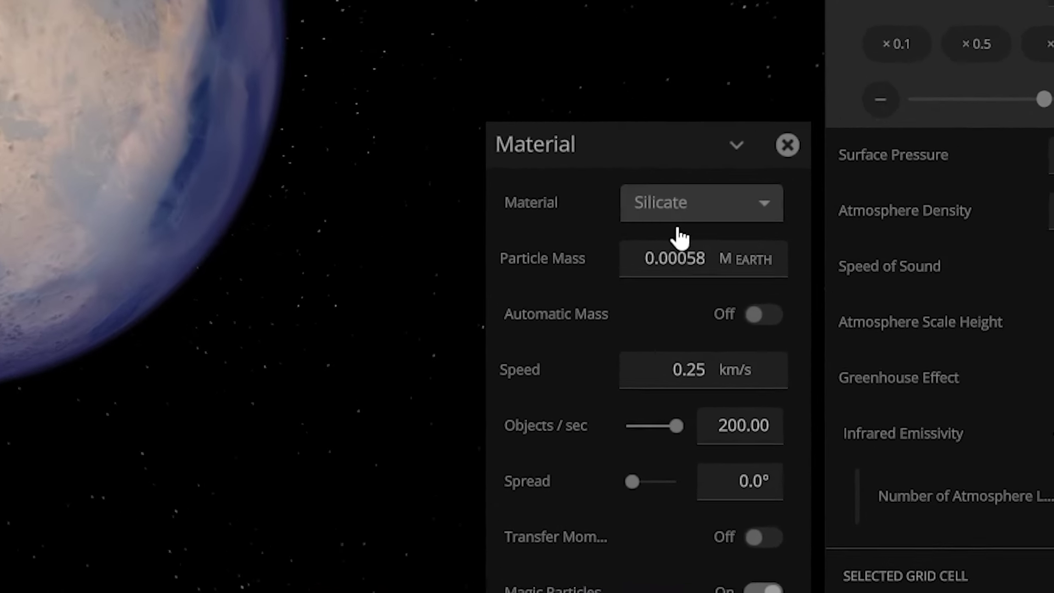
pyautogui.click(791, 364)
pyautogui.click(671, 241)
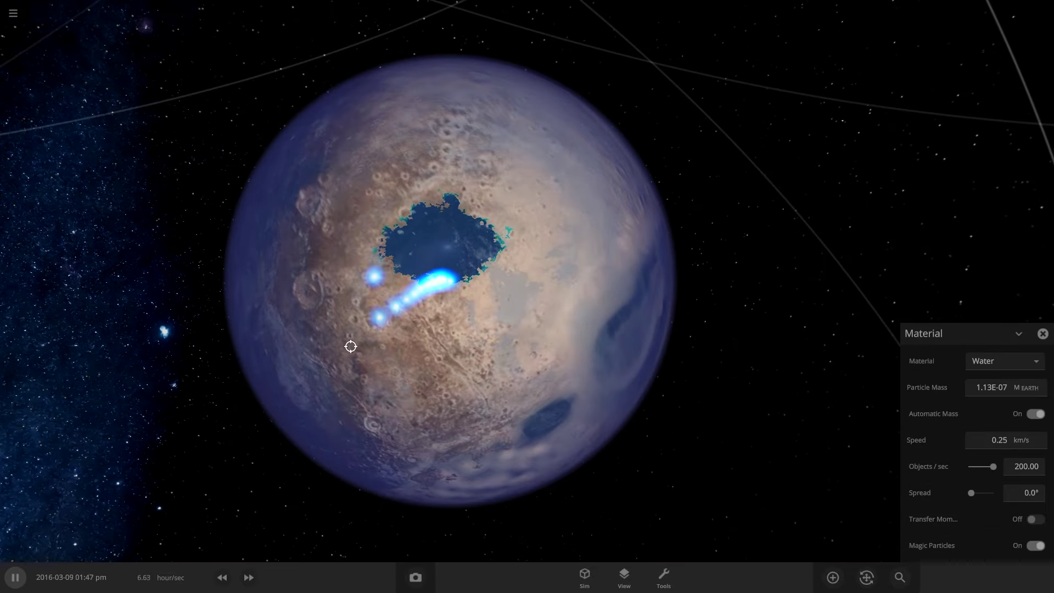
pyautogui.moveTo(351, 346)
pyautogui.mouseDown()
pyautogui.moveTo(327, 440)
pyautogui.moveTo(433, 551)
pyautogui.moveTo(458, 543)
pyautogui.mouseUp()
pyautogui.moveTo(549, 457); pyautogui.dragTo(548, 228, button='right')
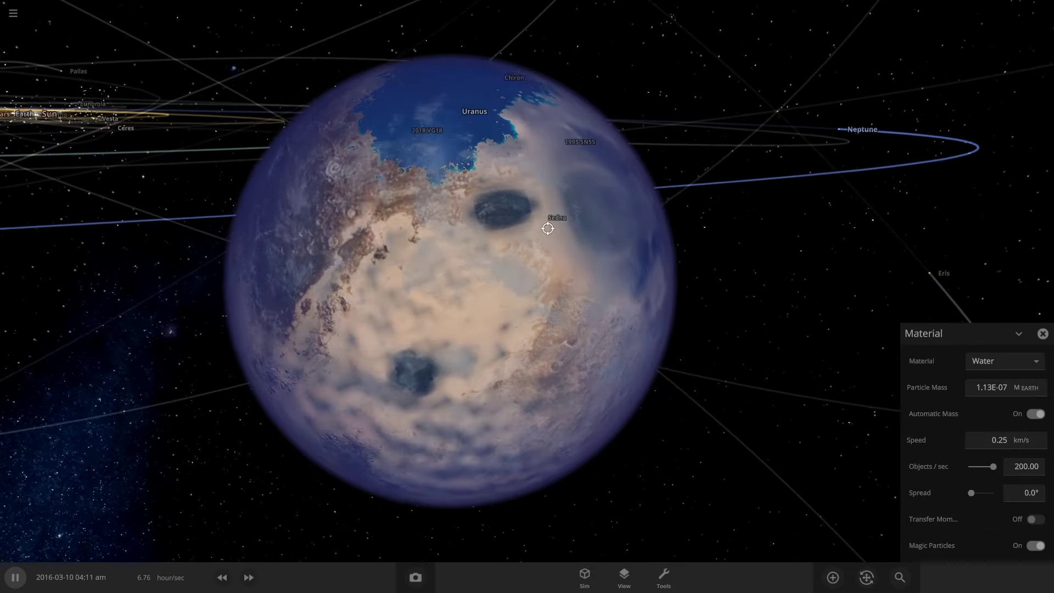
pyautogui.moveTo(458, 247)
pyautogui.mouseDown()
pyautogui.moveTo(418, 259)
pyautogui.moveTo(404, 388)
pyautogui.mouseUp()
pyautogui.moveTo(461, 454)
pyautogui.mouseDown(button='right')
pyautogui.moveTo(400, 464)
pyautogui.moveTo(362, 510)
pyautogui.mouseUp(button='right')
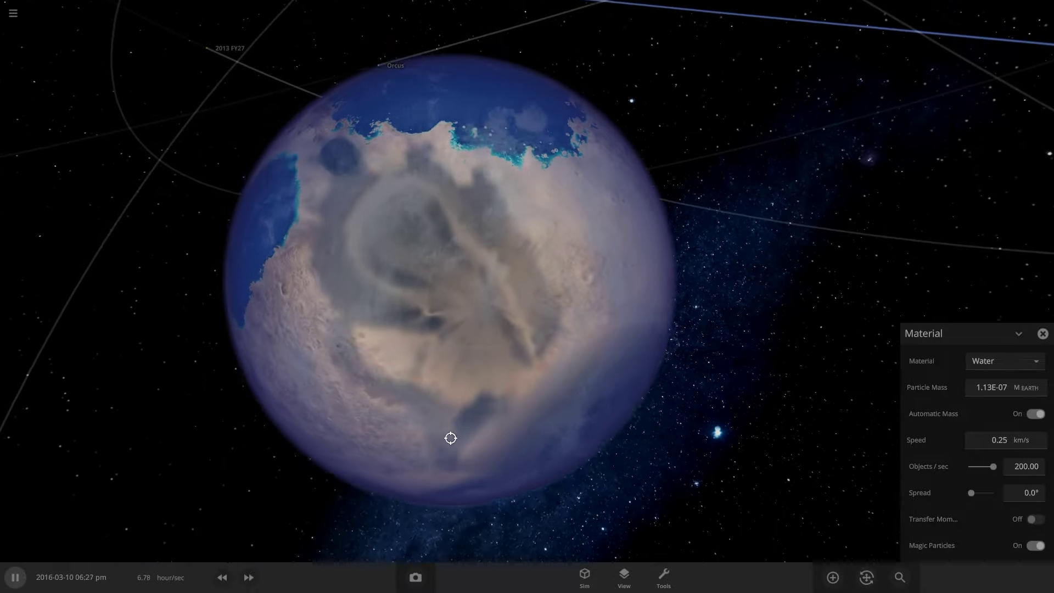
pyautogui.moveTo(450, 438); pyautogui.dragTo(447, 230)
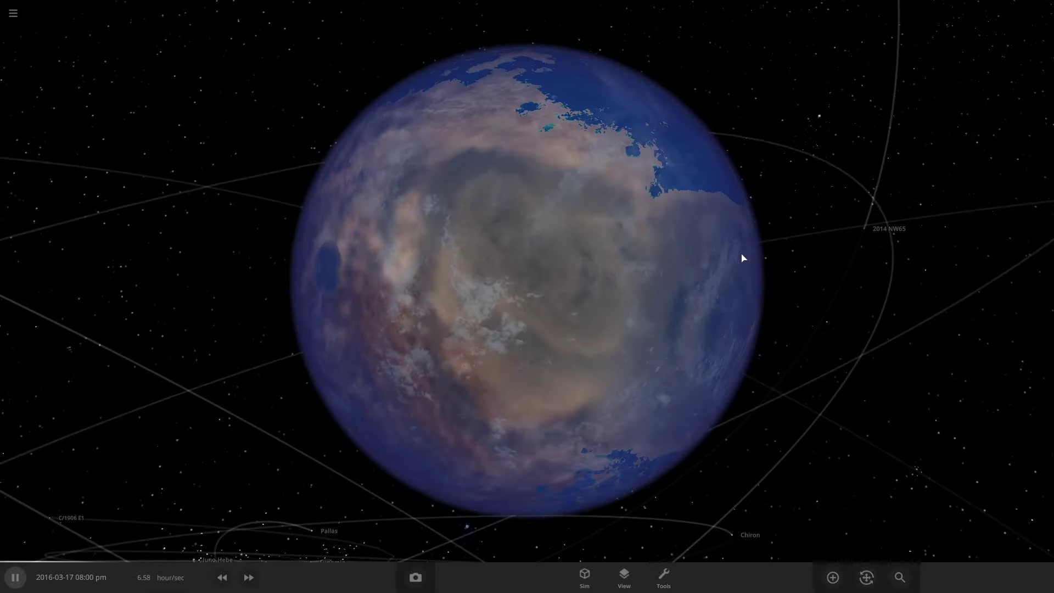
# Step: Examine Pluto's ocean coverage from all sides, along with its water, energy flow, rotation and tidal properties
pyautogui.click(743, 254)
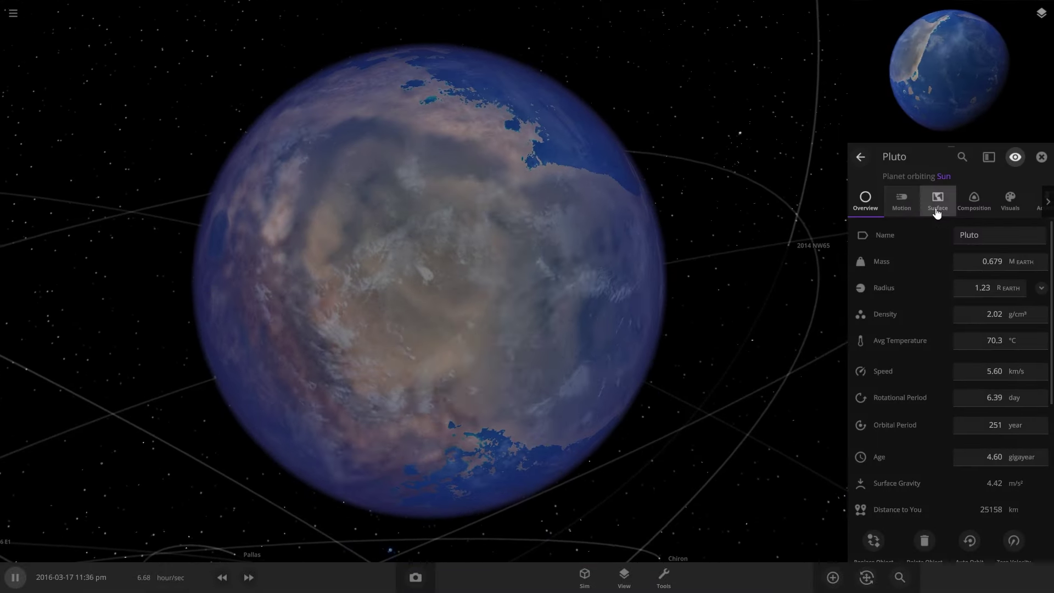
pyautogui.click(936, 208)
pyautogui.scroll(-5, 956, 373)
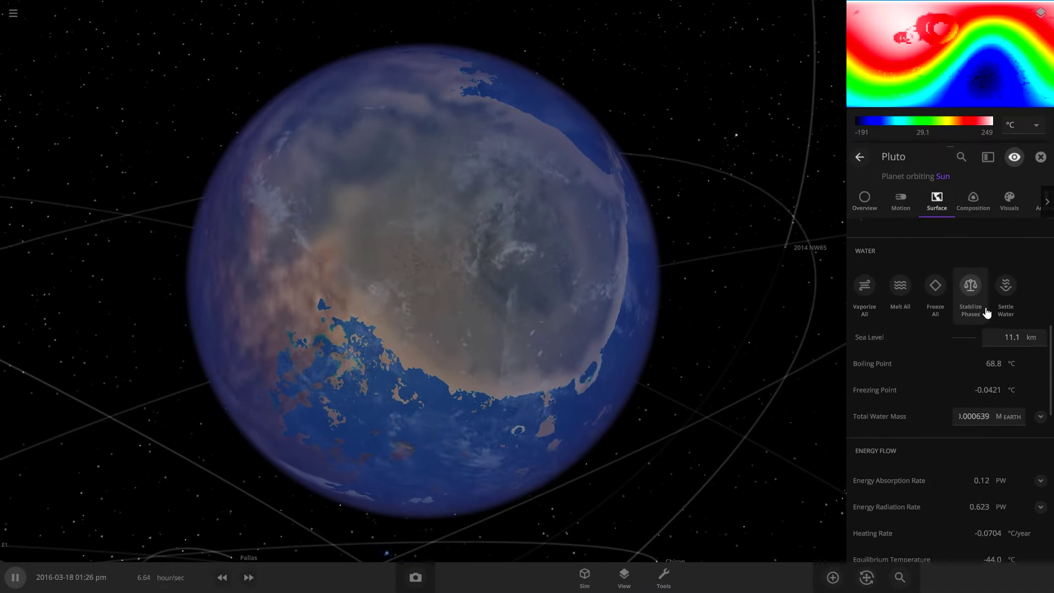
pyautogui.moveTo(520, 420); pyautogui.dragTo(573, 220)
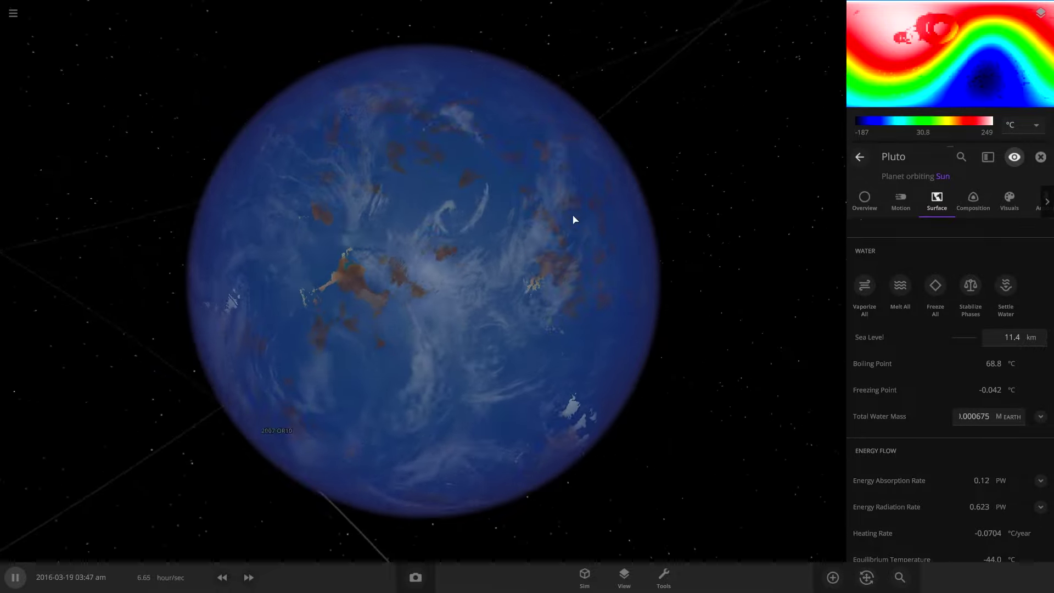
pyautogui.moveTo(542, 312); pyautogui.dragTo(243, 235)
pyautogui.moveTo(557, 14); pyautogui.dragTo(929, 166)
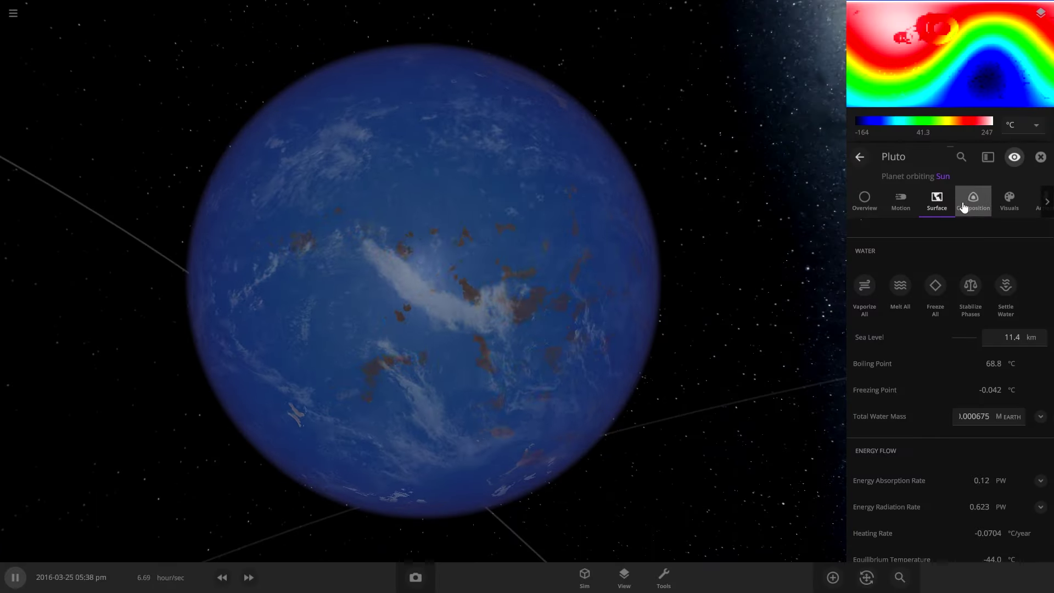
pyautogui.click(901, 207)
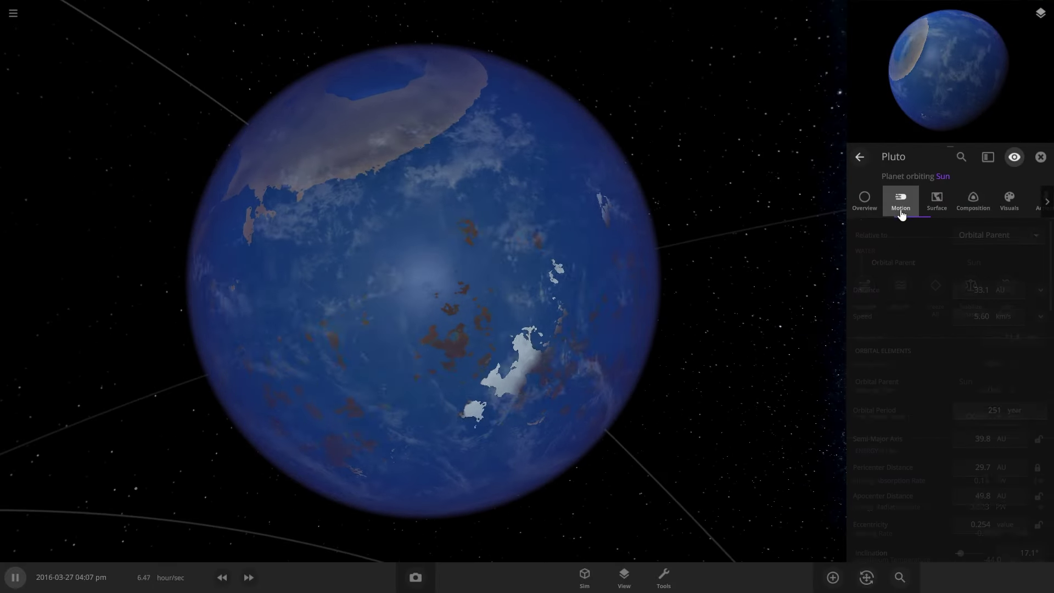
pyautogui.scroll(-3, 932, 364)
pyautogui.scroll(-5, 930, 335)
pyautogui.moveTo(785, 354); pyautogui.dragTo(729, 310)
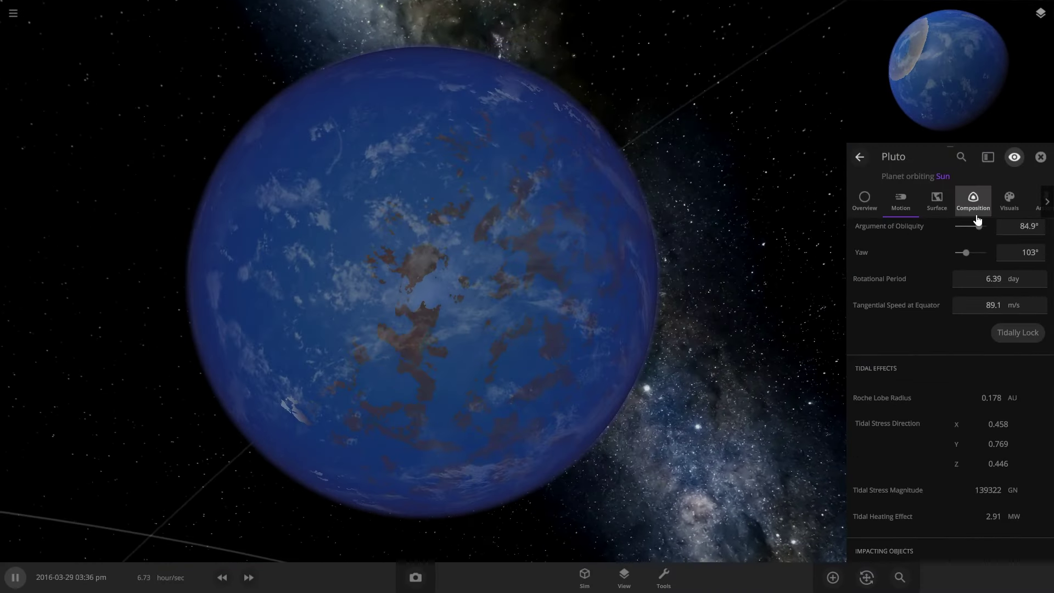
# Step: Review Pluto's surface properties from the water data to the atmosphere section and expand the infrared emissivity adjustment
pyautogui.click(973, 204)
pyautogui.click(938, 205)
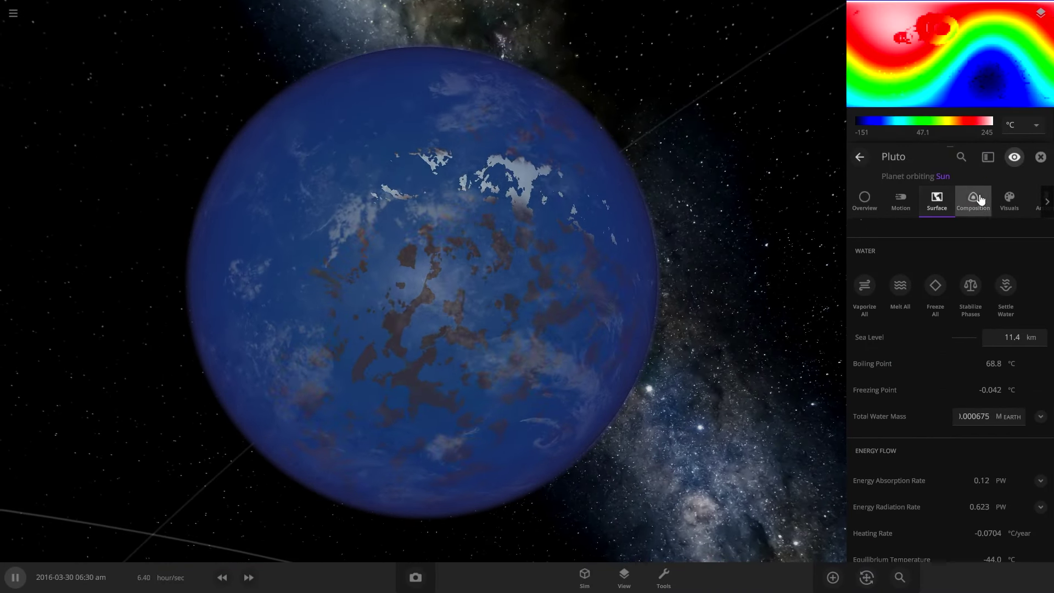
pyautogui.scroll(-2, 955, 272)
pyautogui.scroll(-9, 933, 330)
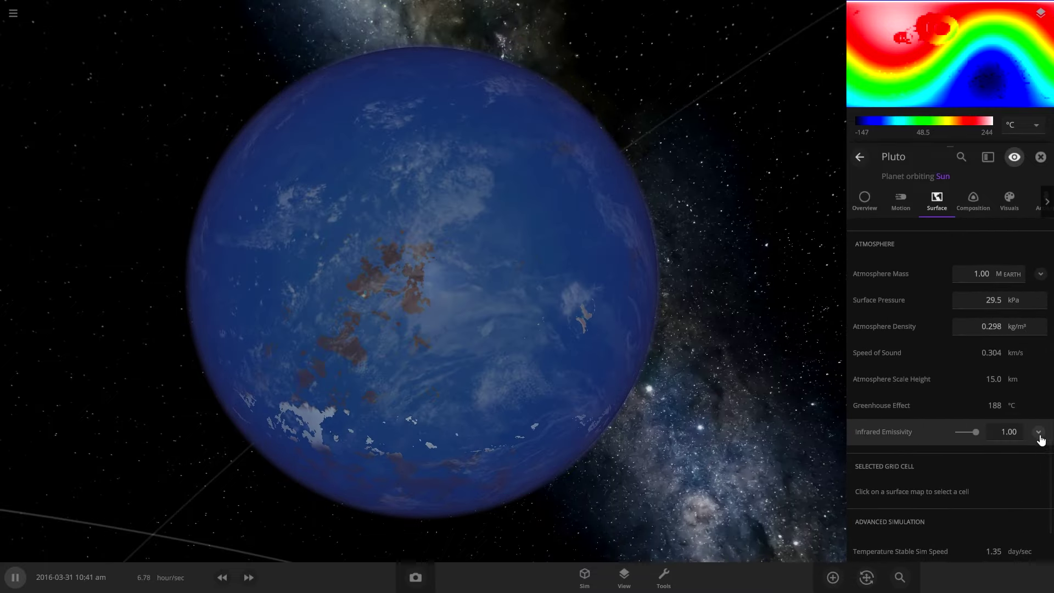
pyautogui.click(1038, 432)
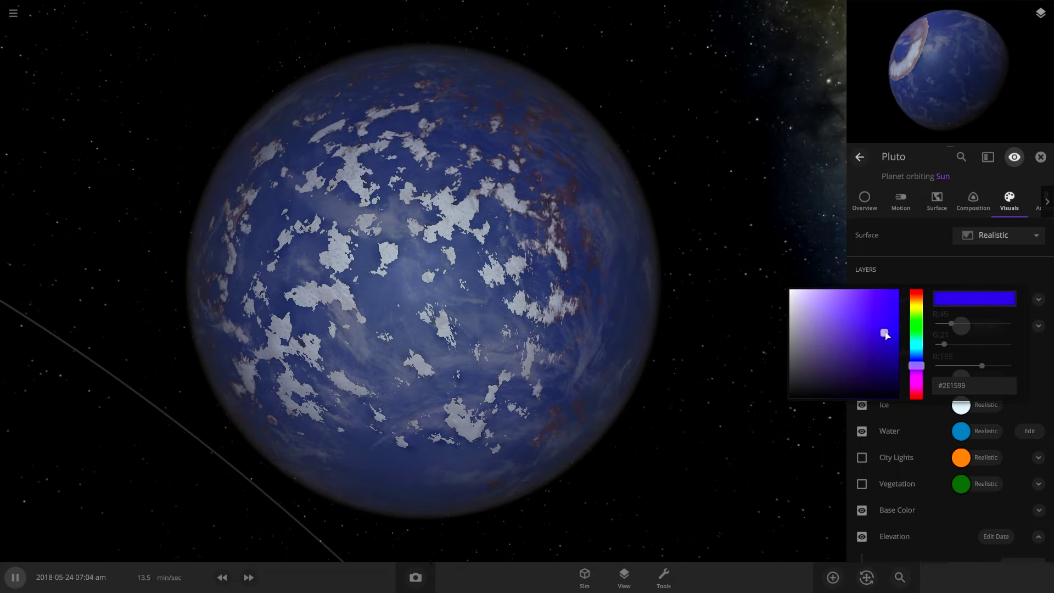
# Step: Give Pluto's atmosphere a custom blue-violet colour, 34.1 % opacity and 45.3 % Rayleigh scattering strength
pyautogui.click(1050, 299)
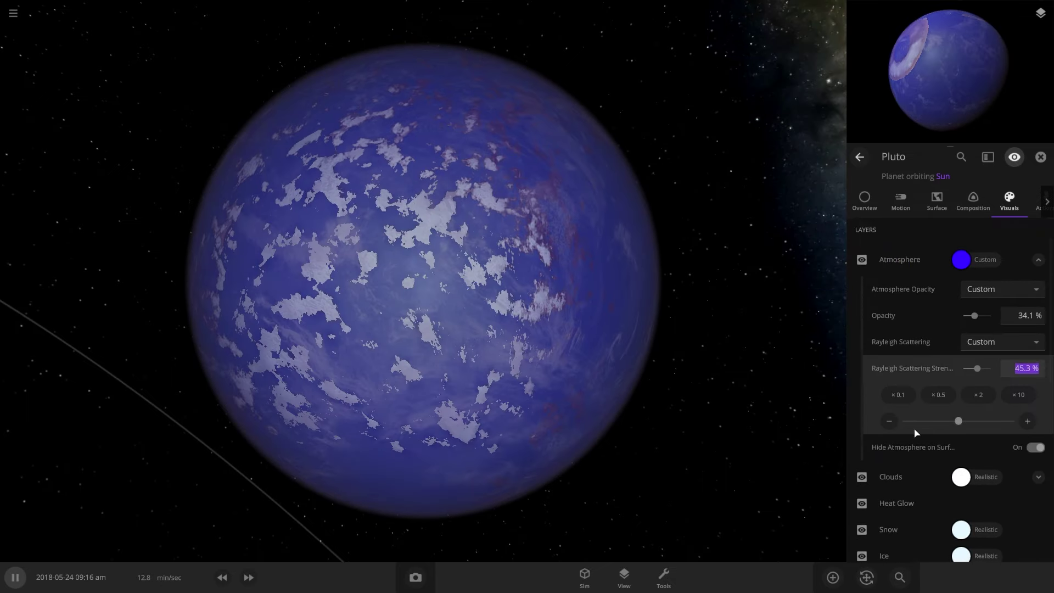
pyautogui.scroll(-1, 915, 430)
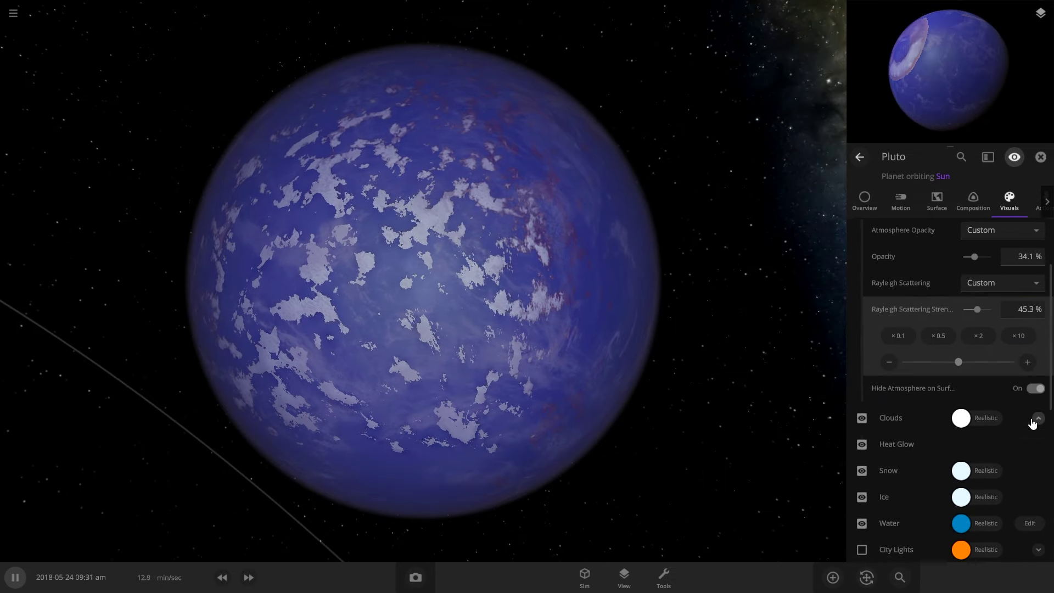
# Step: Set Pluto's clouds to the Sparse and Streaks maps with 100 % coverage and 100 % opacity
pyautogui.scroll(-2, 977, 450)
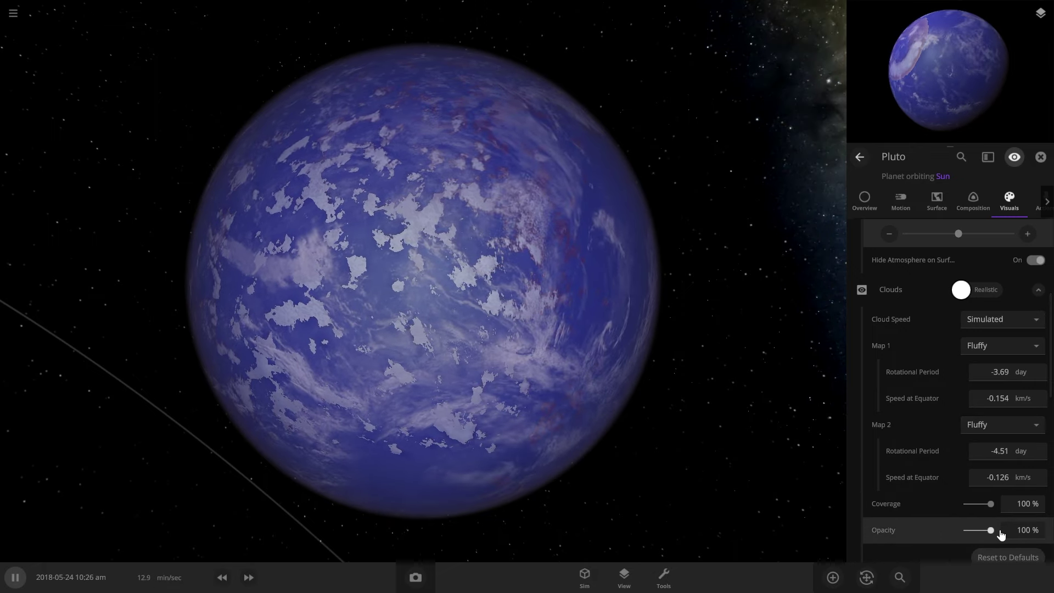
pyautogui.click(980, 426)
pyautogui.click(979, 477)
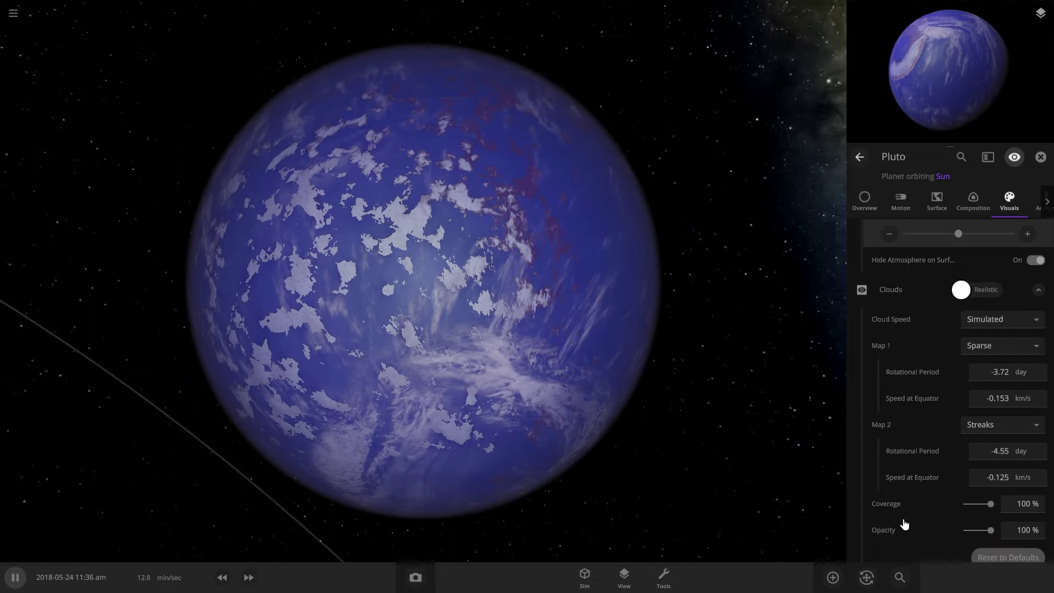
pyautogui.moveTo(686, 351); pyautogui.dragTo(835, 310)
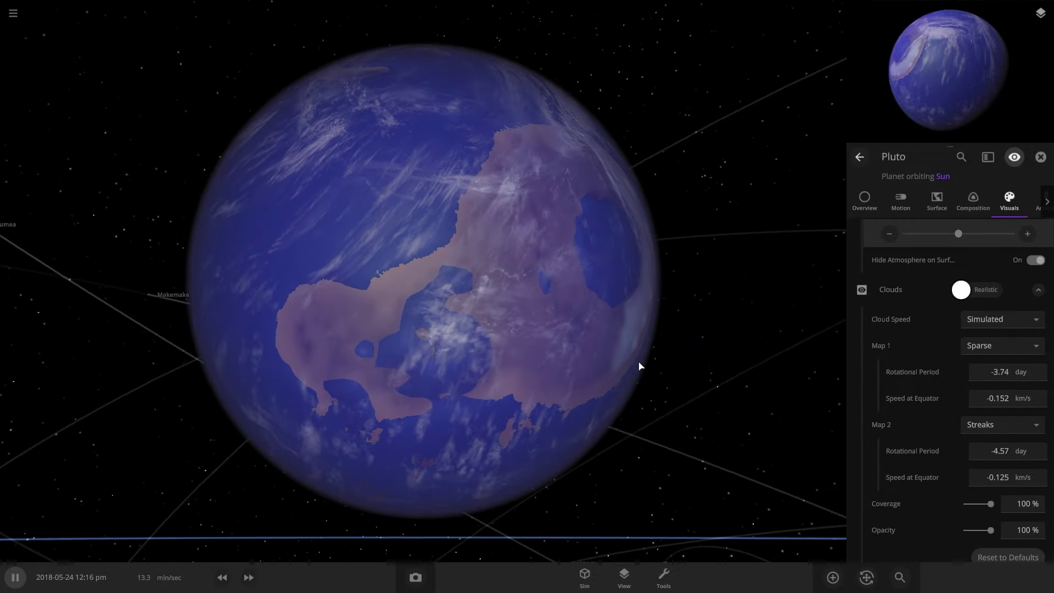
pyautogui.moveTo(640, 366); pyautogui.dragTo(570, 494)
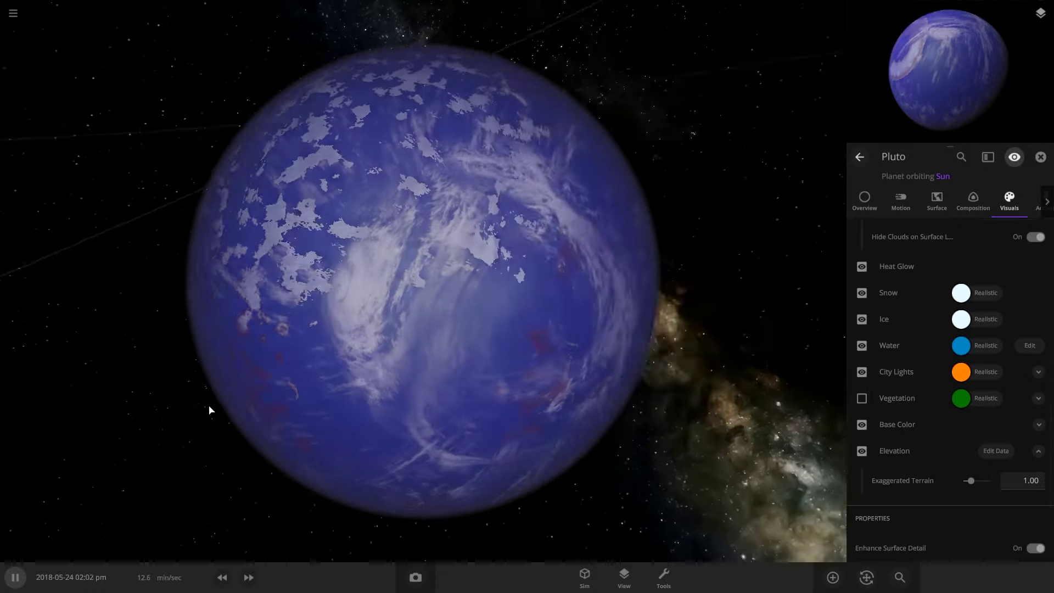
# Step: Turn on Pluto's city lights under Realistic lighting and look at the surface through the landing camera
pyautogui.click(624, 576)
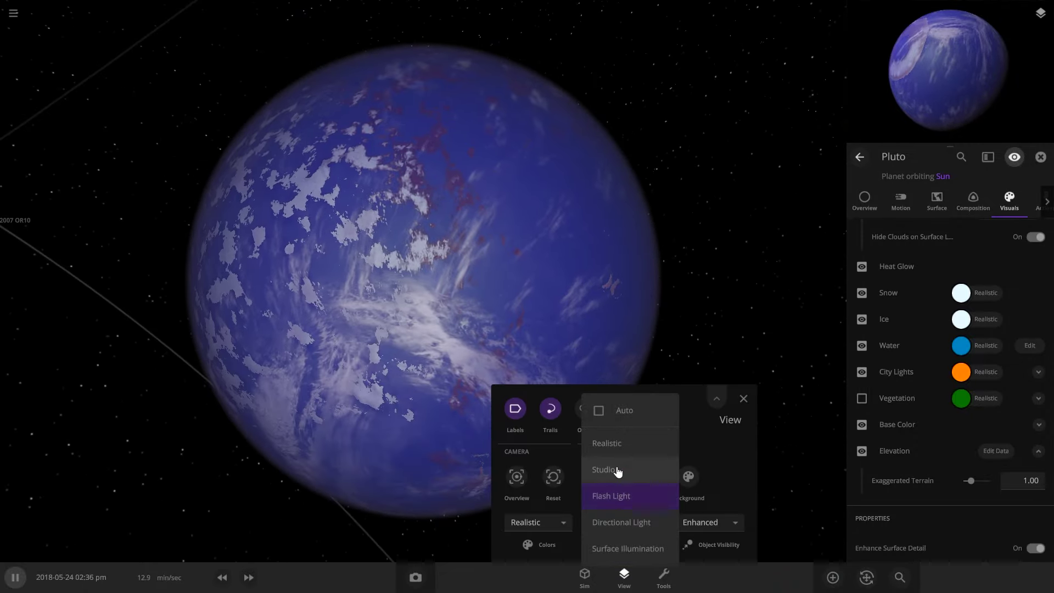
pyautogui.click(623, 492)
pyautogui.click(624, 577)
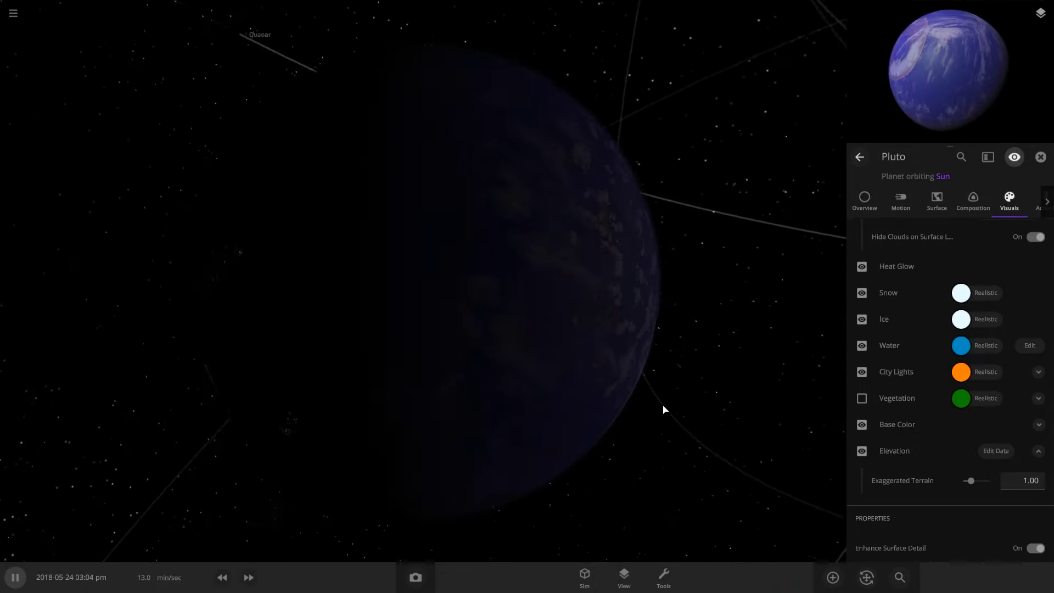
pyautogui.press('c')
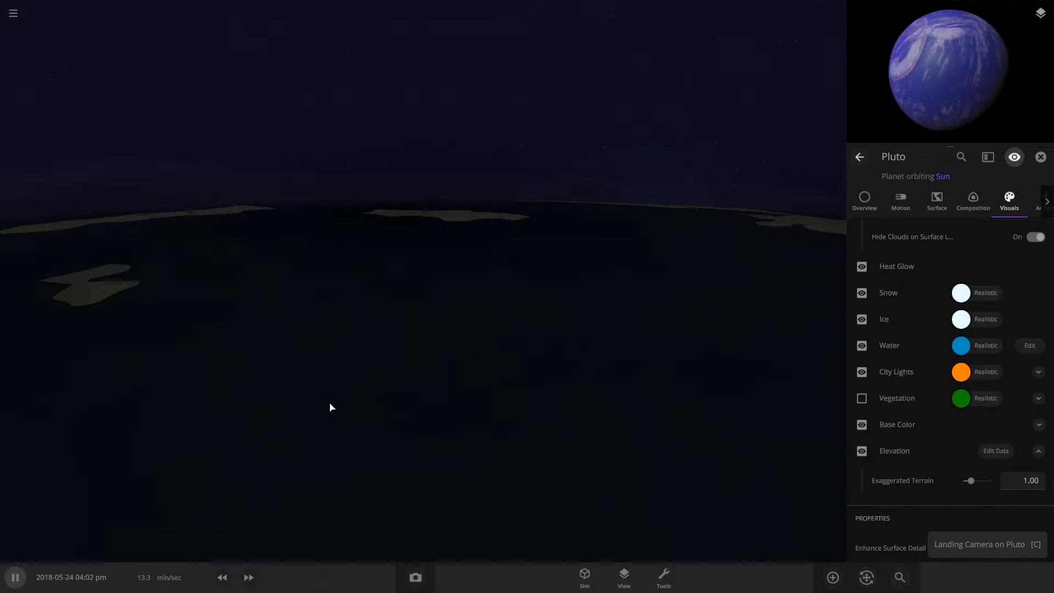
pyautogui.moveTo(567, 460); pyautogui.dragTo(557, 235, button='right')
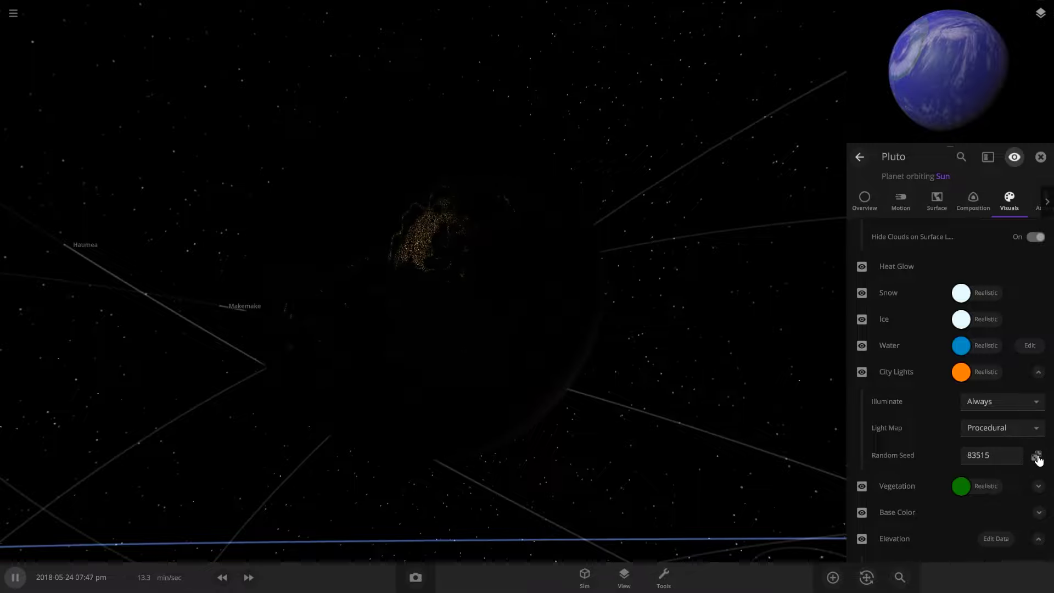
# Step: Randomize the seed of Pluto's city lights and give them a custom lime-green colour
pyautogui.click(1037, 456)
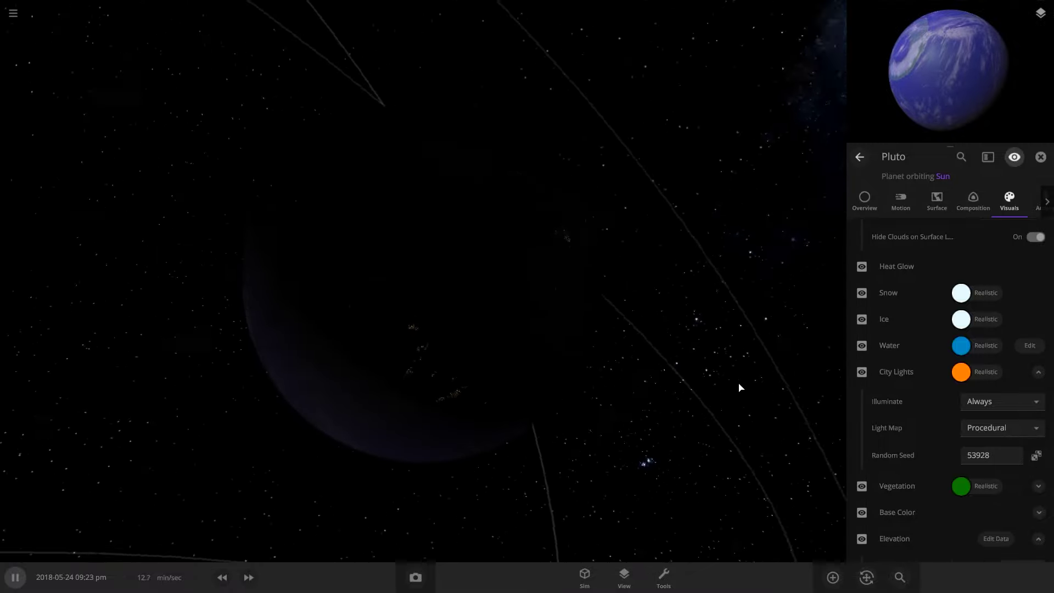
pyautogui.moveTo(739, 388); pyautogui.dragTo(412, 428)
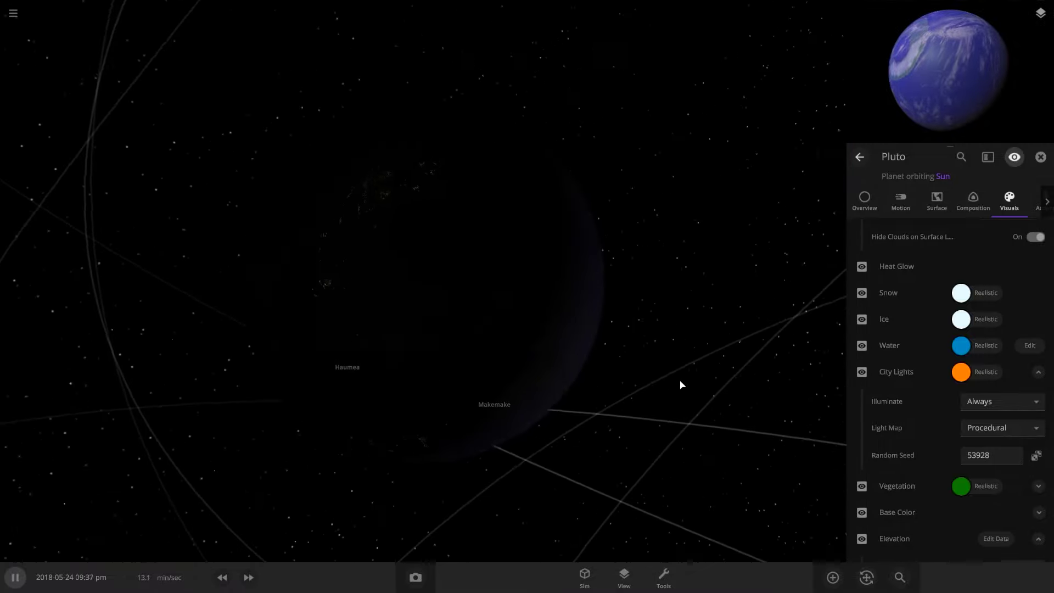
pyautogui.click(961, 372)
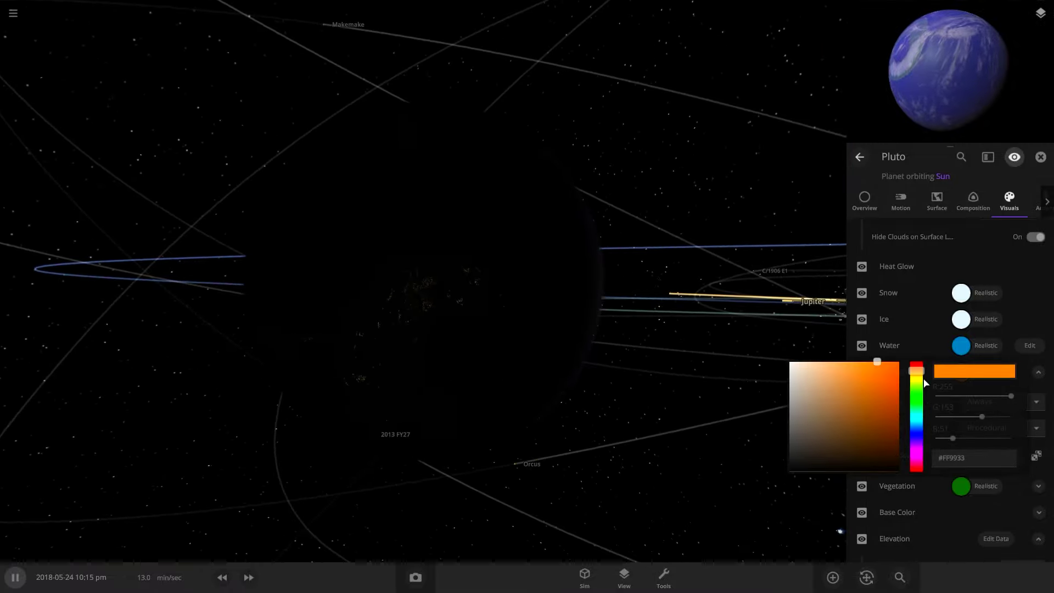
pyautogui.moveTo(925, 381); pyautogui.dragTo(884, 386)
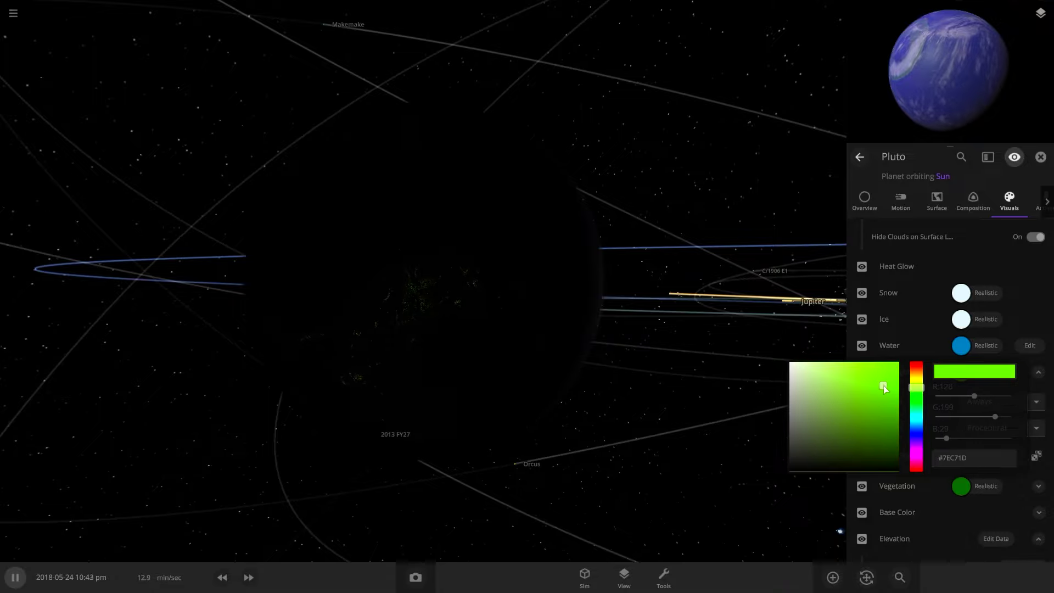
pyautogui.click(779, 379)
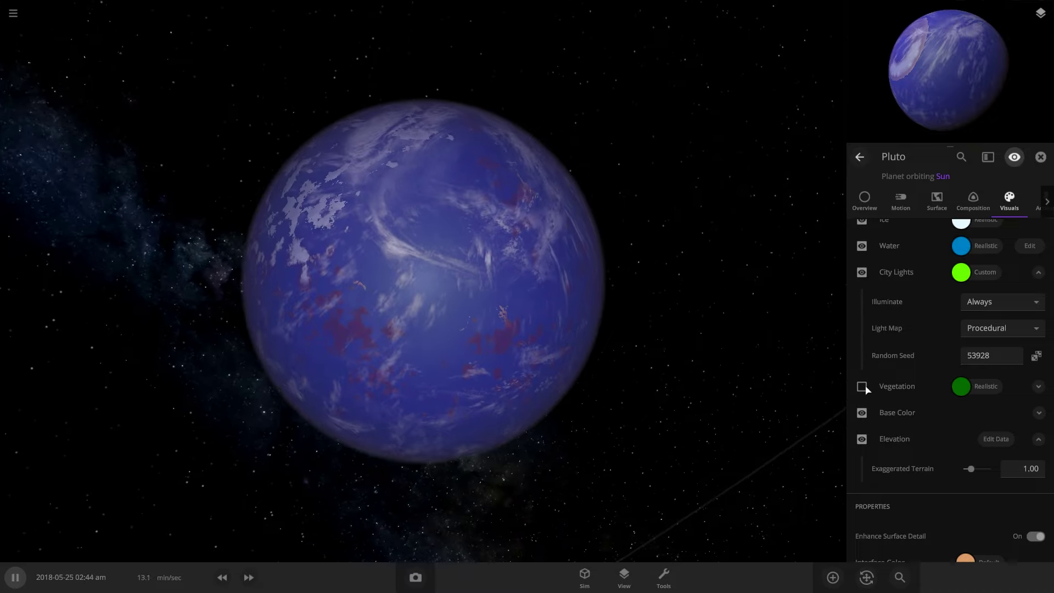
# Step: Enable vegetation on Pluto and give it a custom dark red colour
pyautogui.click(861, 386)
pyautogui.click(965, 386)
pyautogui.moveTo(916, 411); pyautogui.dragTo(924, 366)
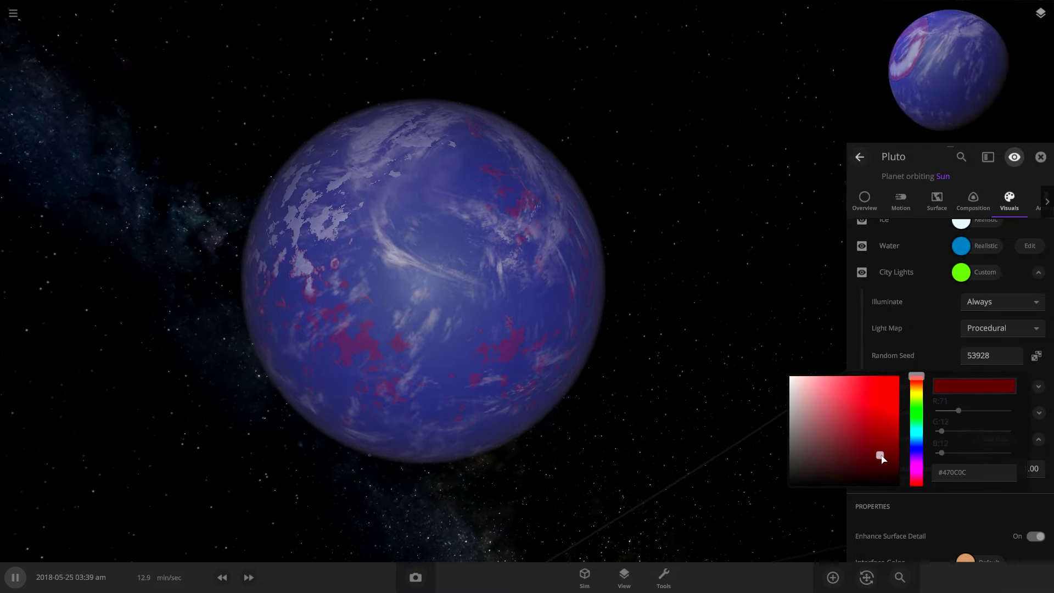
pyautogui.moveTo(585, 435); pyautogui.dragTo(232, 251)
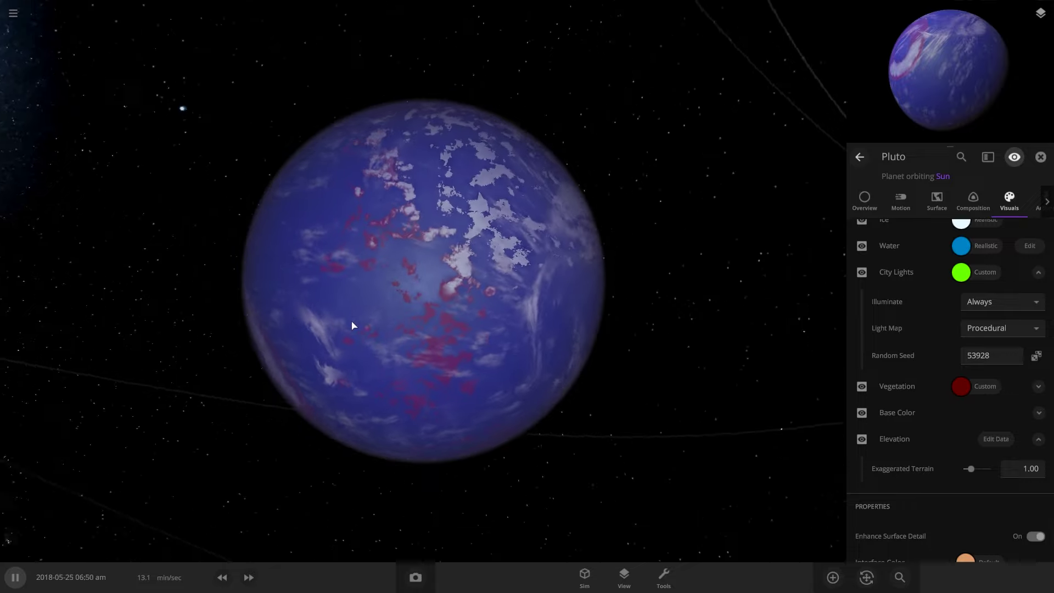
# Step: Raise a landmass on Pluto with Planetscaping, adding elevation at 20.0 km/s with a 0.0768 R Earth brush radius
pyautogui.scroll(3, 380, 350)
pyautogui.click(663, 577)
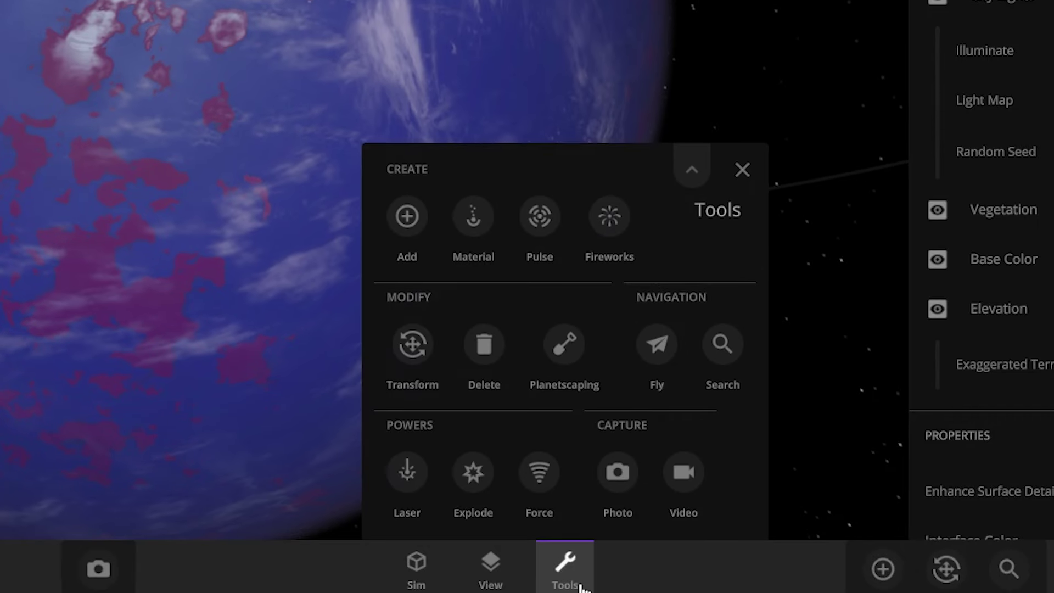
pyautogui.click(563, 343)
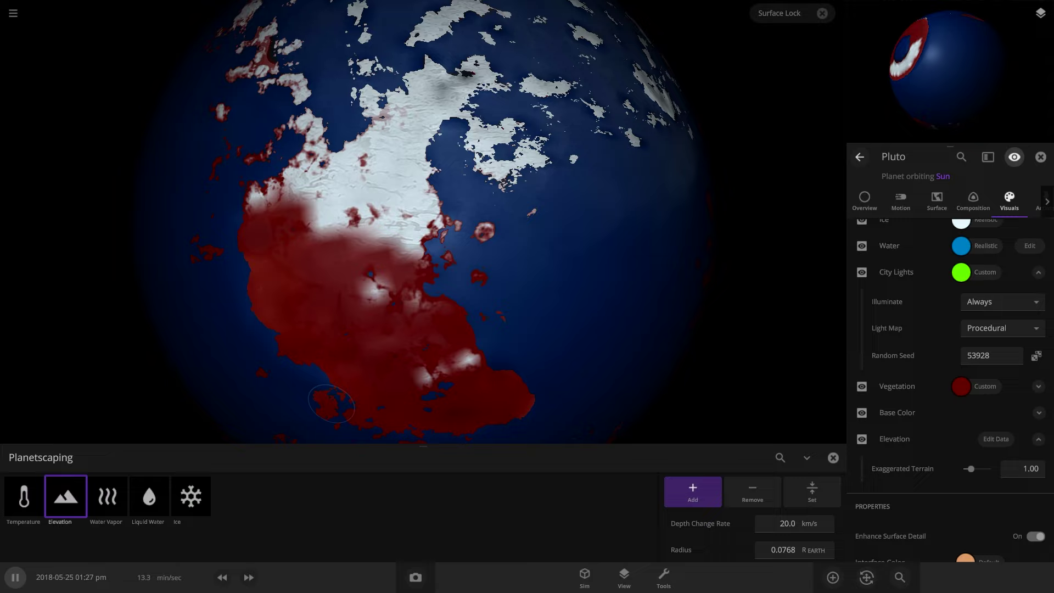
pyautogui.moveTo(331, 404); pyautogui.dragTo(494, 409, button='right')
# Step: Enlarge the elevation brush radius to 0.163 R Earth and raise more land on other sides of Pluto
pyautogui.click(775, 546)
pyautogui.click(771, 523)
pyautogui.click(814, 550)
pyautogui.moveTo(494, 324)
pyautogui.mouseDown(button='right')
pyautogui.moveTo(426, 334)
pyautogui.moveTo(341, 291)
pyautogui.mouseUp(button='right')
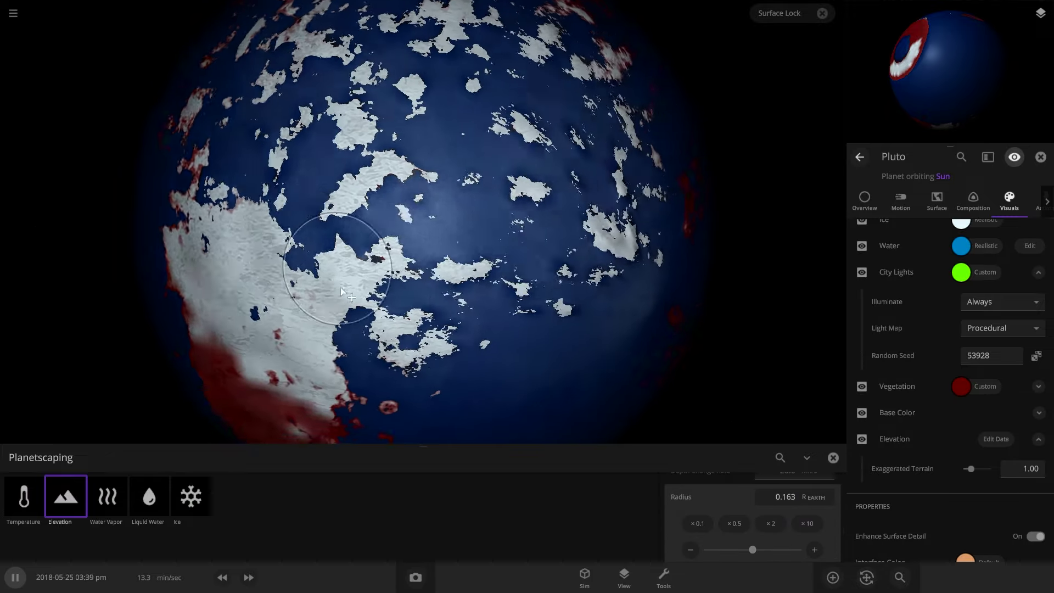
pyautogui.moveTo(450, 264)
pyautogui.mouseDown()
pyautogui.moveTo(472, 234)
pyautogui.moveTo(413, 178)
pyautogui.mouseUp()
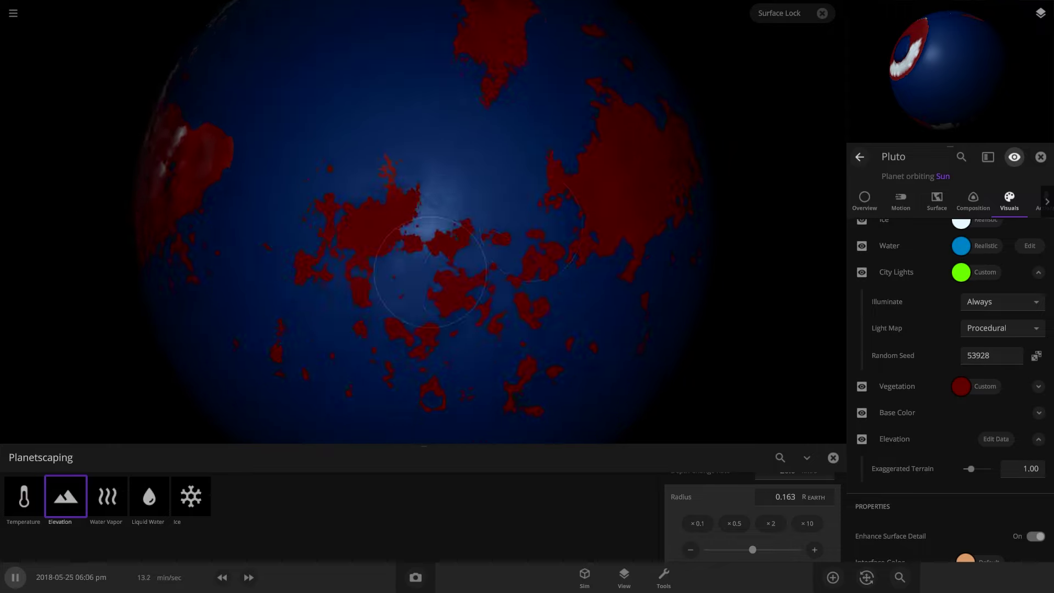
# Step: Raise further continents around Pluto at a depth change rate of 40.0 km/s, and close Planetscaping
pyautogui.moveTo(549, 247); pyautogui.dragTo(629, 291, button='right')
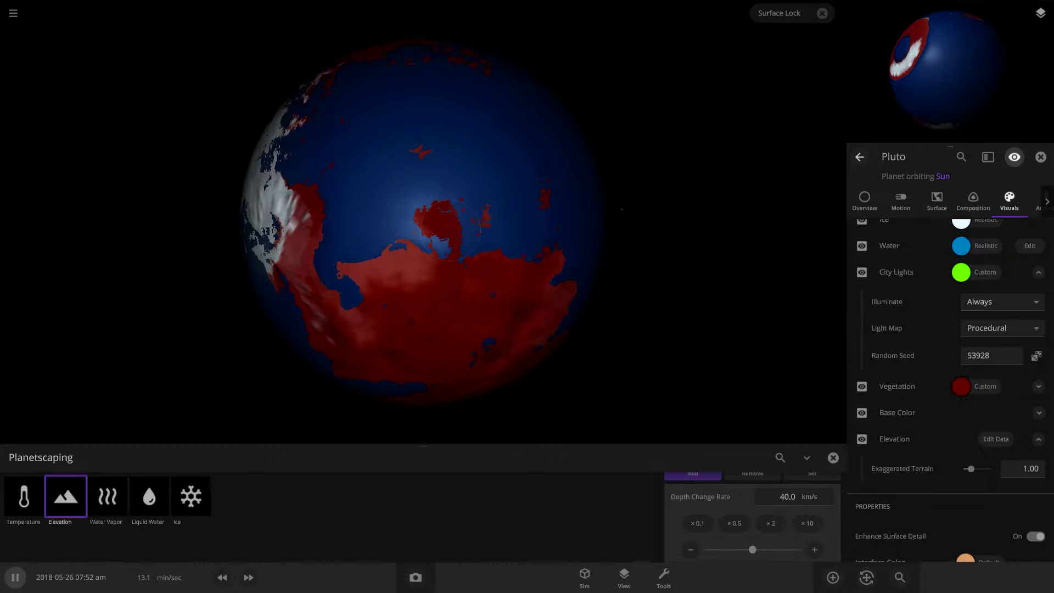
pyautogui.moveTo(468, 112); pyautogui.dragTo(553, 203)
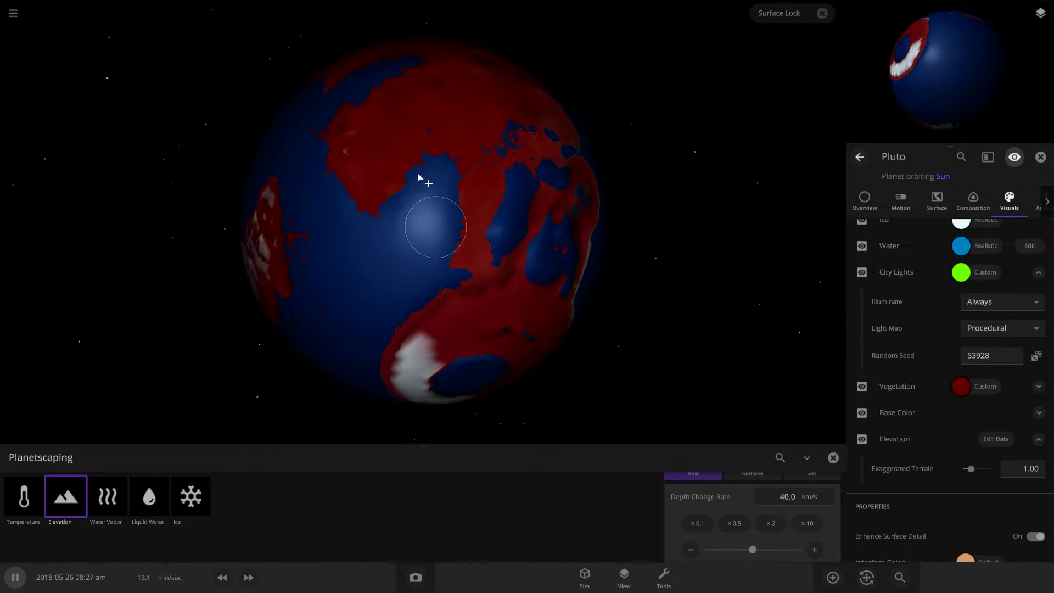
pyautogui.moveTo(418, 178); pyautogui.dragTo(542, 120, button='right')
pyautogui.moveTo(553, 248)
pyautogui.mouseDown(button='right')
pyautogui.moveTo(472, 186)
pyautogui.moveTo(395, 299)
pyautogui.moveTo(510, 247)
pyautogui.moveTo(213, 318)
pyautogui.mouseUp(button='right')
pyautogui.moveTo(708, 233); pyautogui.dragTo(220, 241, button='right')
pyautogui.scroll(-3, 423, 241)
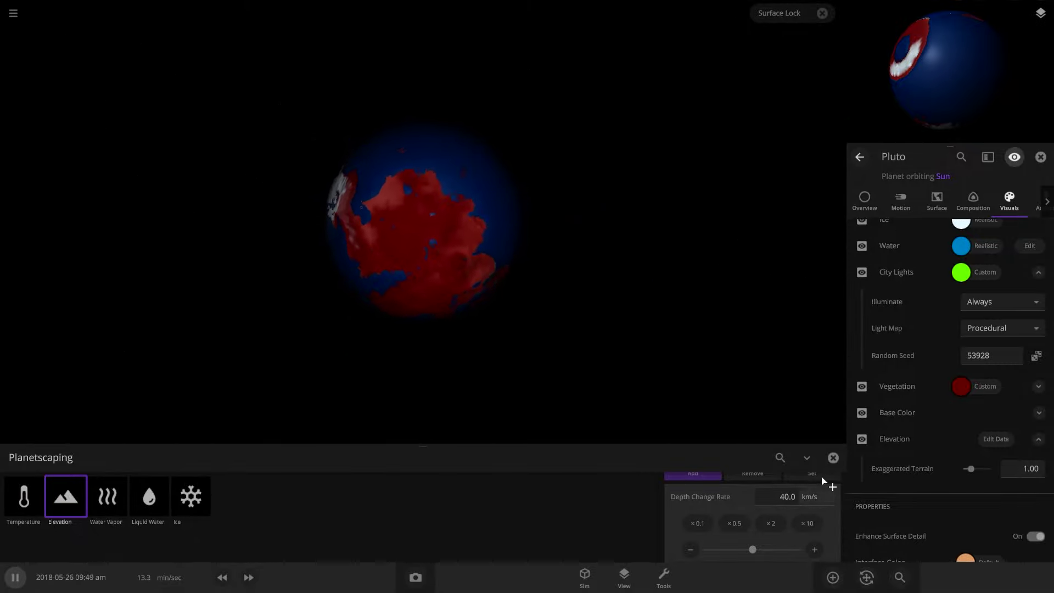
pyautogui.click(833, 457)
# Step: Examine the reshaped Pluto from several sides and check its core properties, Earth similarity and life likelihood
pyautogui.scroll(10, 470, 318)
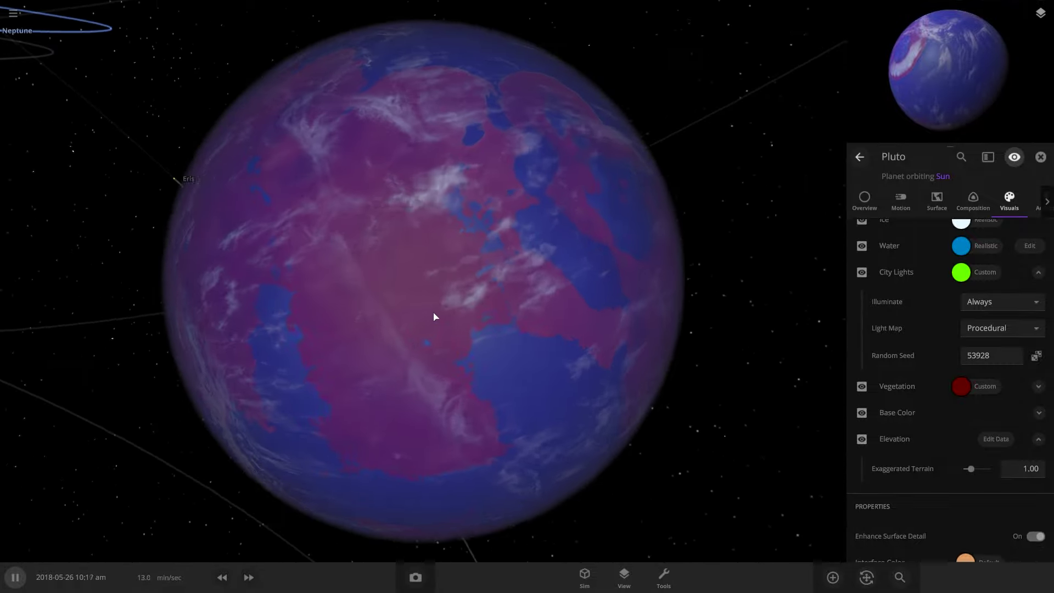
pyautogui.moveTo(433, 316); pyautogui.dragTo(429, 344, button='right')
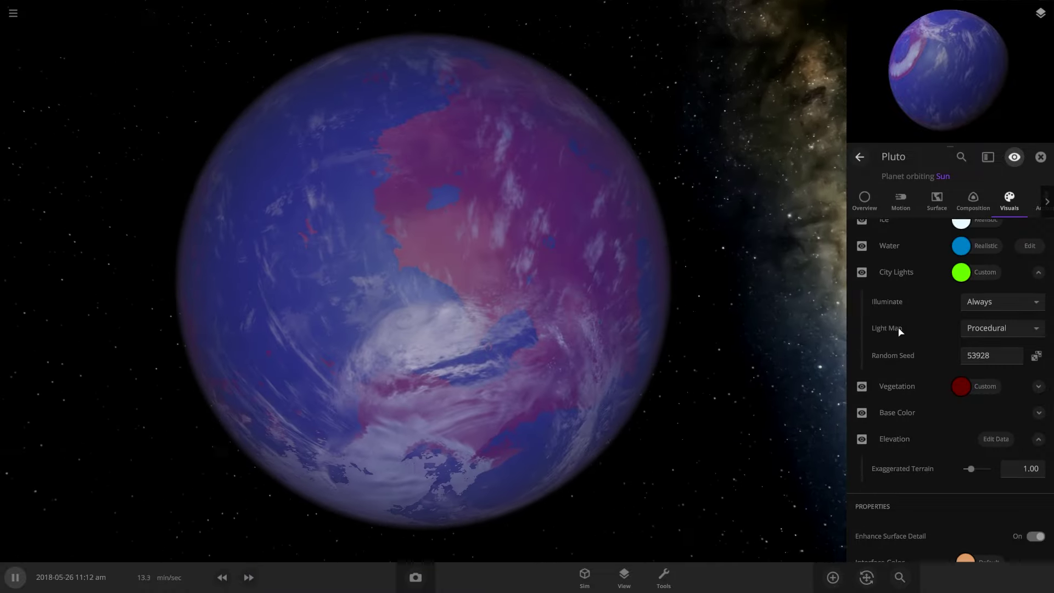
pyautogui.click(936, 202)
pyautogui.click(973, 204)
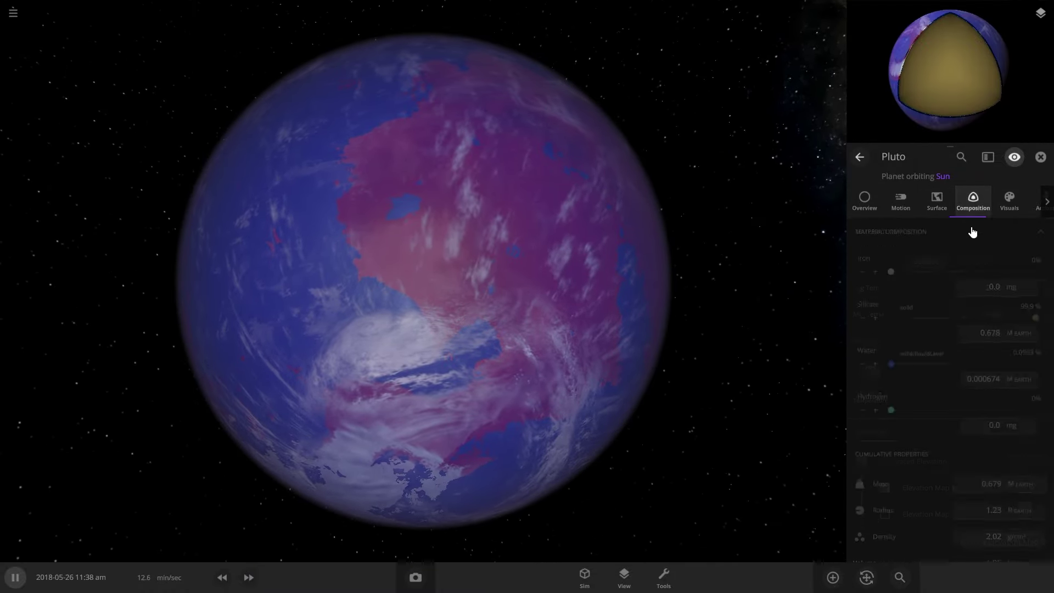
pyautogui.scroll(-8, 953, 361)
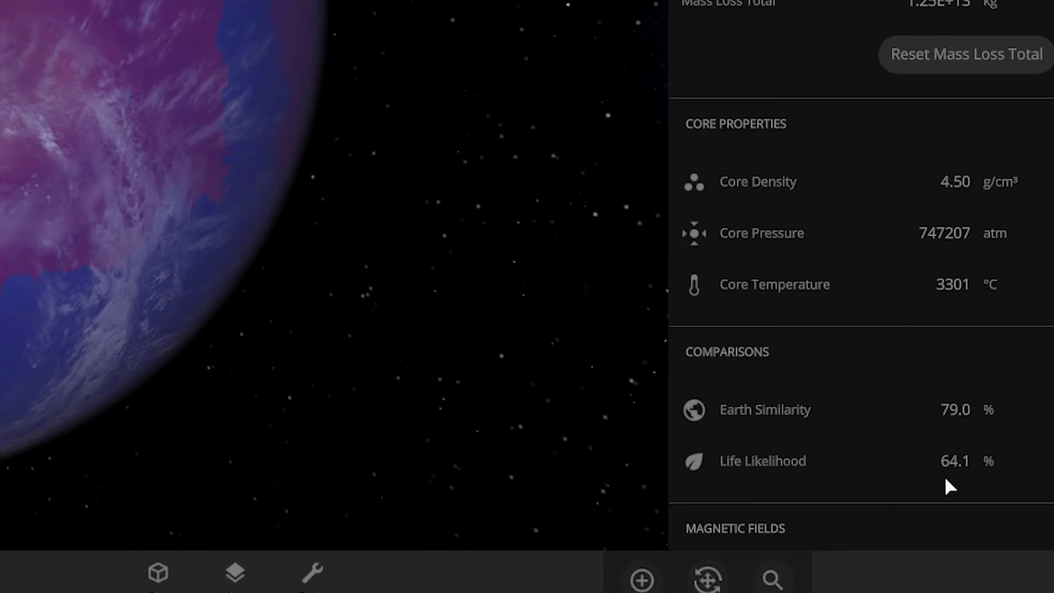
pyautogui.moveTo(233, 291); pyautogui.dragTo(219, 592, button='right')
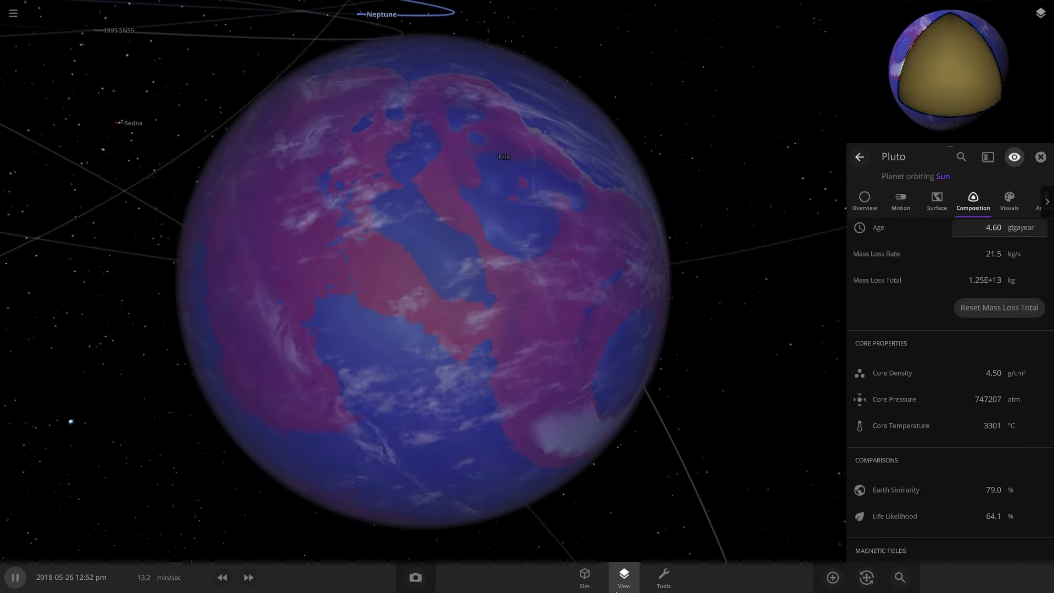
# Step: Switch the view to Realistic lighting and look at Pluto's day and night sides
pyautogui.click(616, 587)
pyautogui.click(619, 523)
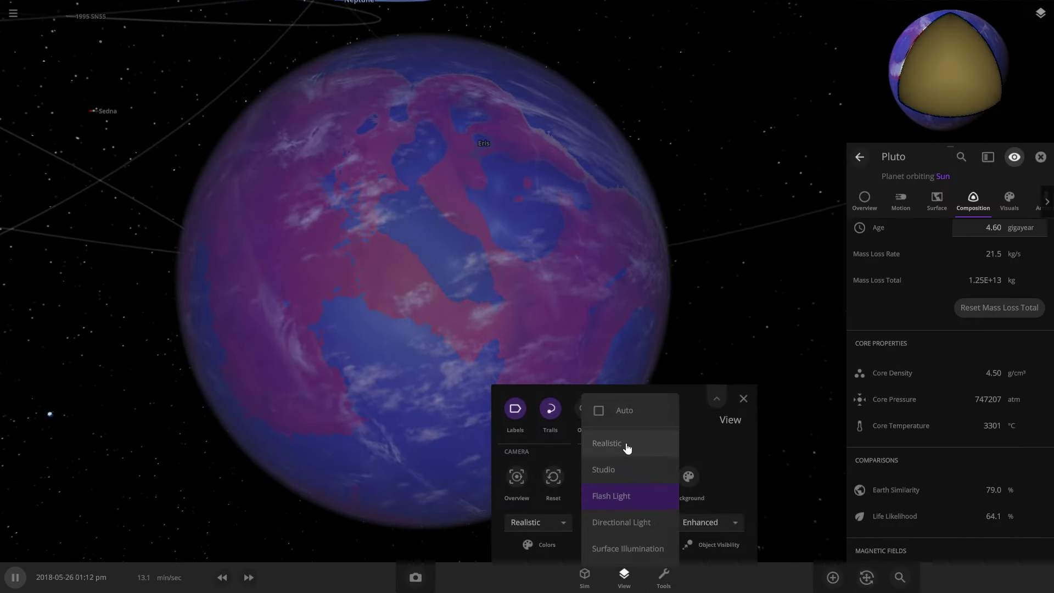
pyautogui.click(628, 449)
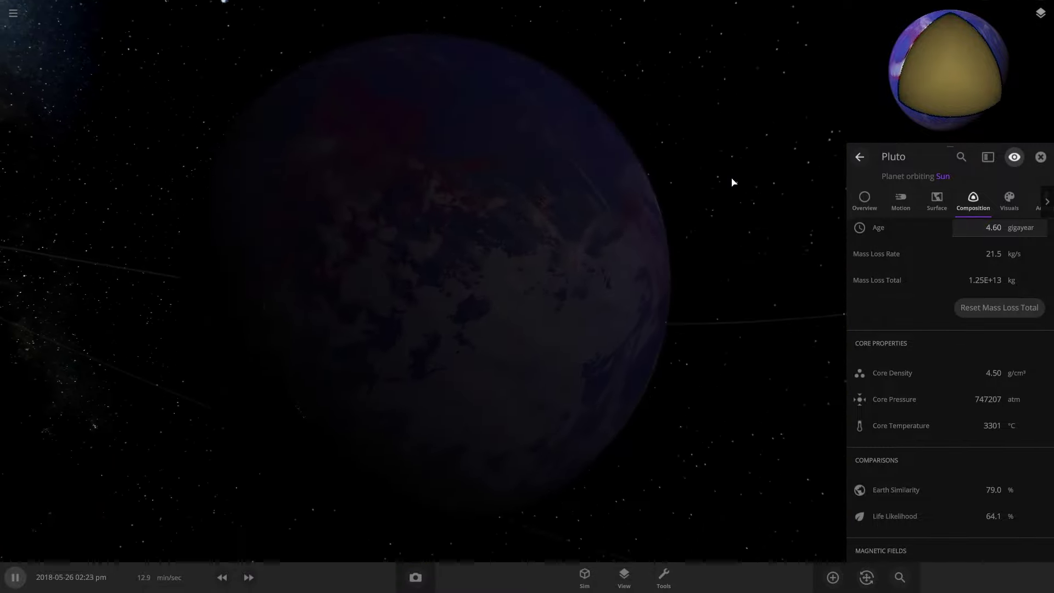
pyautogui.moveTo(732, 178); pyautogui.dragTo(505, 382)
pyautogui.scroll(-5, 508, 378)
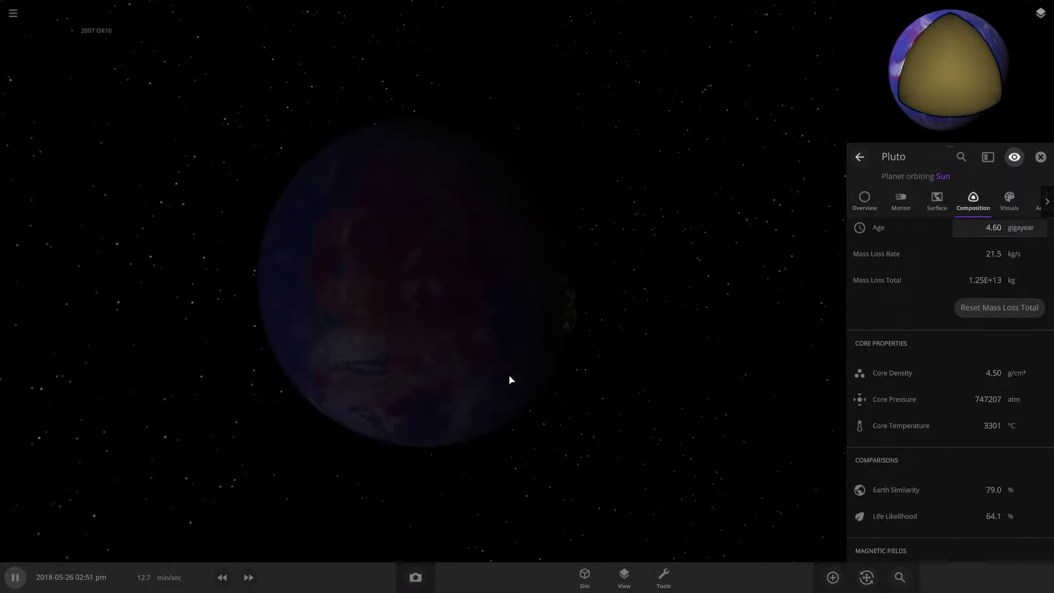
# Step: Rename Pluto as Red Pluto
pyautogui.click(864, 201)
pyautogui.click(984, 234)
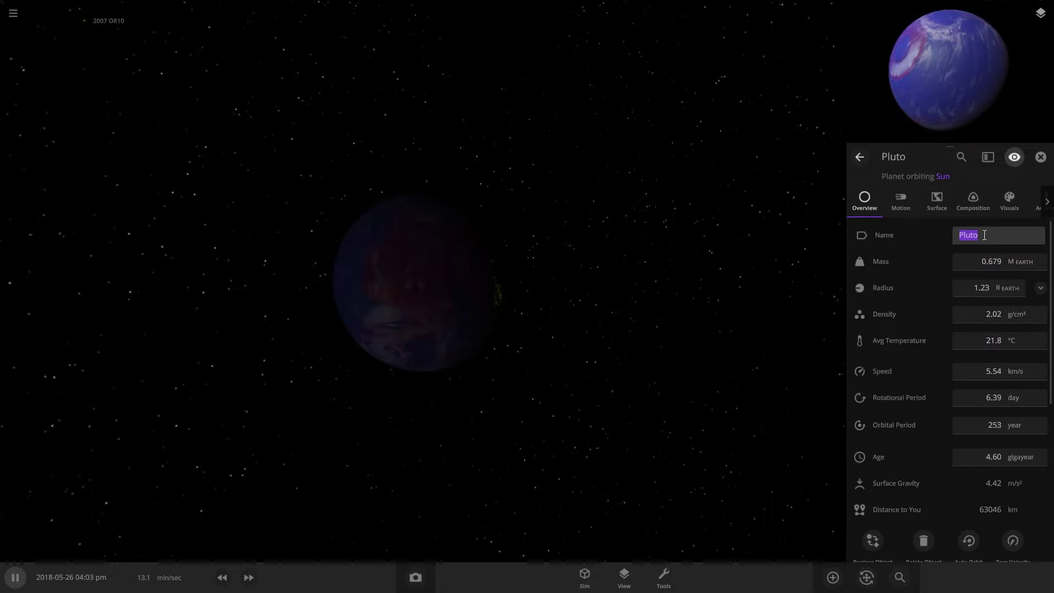
pyautogui.write('Red Pluto')
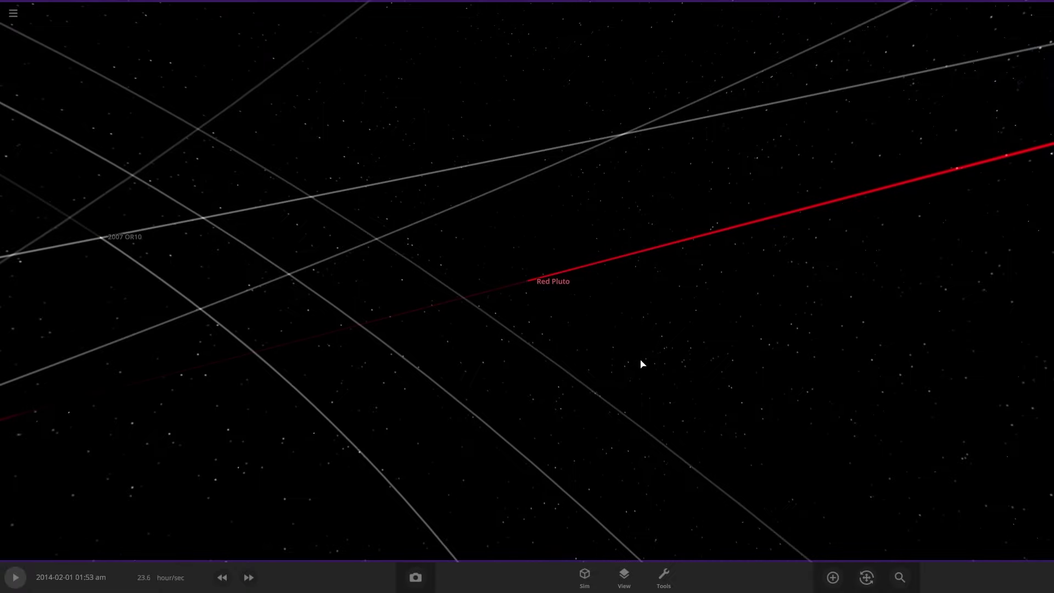
# Step: Examine Red Pluto's orbit within the whole solar system, then centre on the Sun and view the planets' orbits from several distances and angles
pyautogui.scroll(-15, 627, 350)
pyautogui.moveTo(625, 343); pyautogui.dragTo(721, 458, button='right')
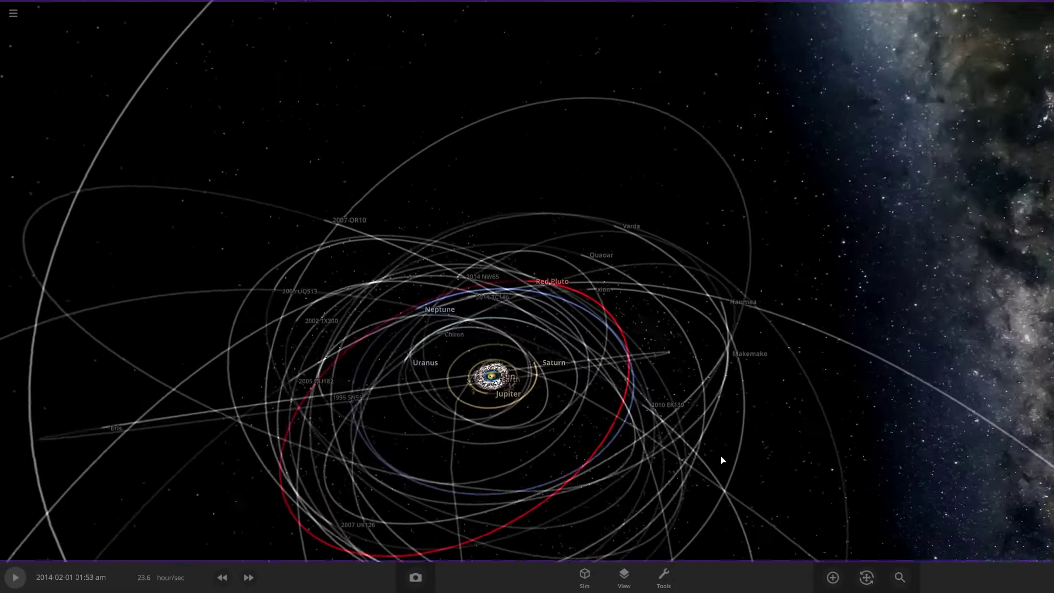
pyautogui.doubleClick(492, 374)
pyautogui.scroll(10, 632, 399)
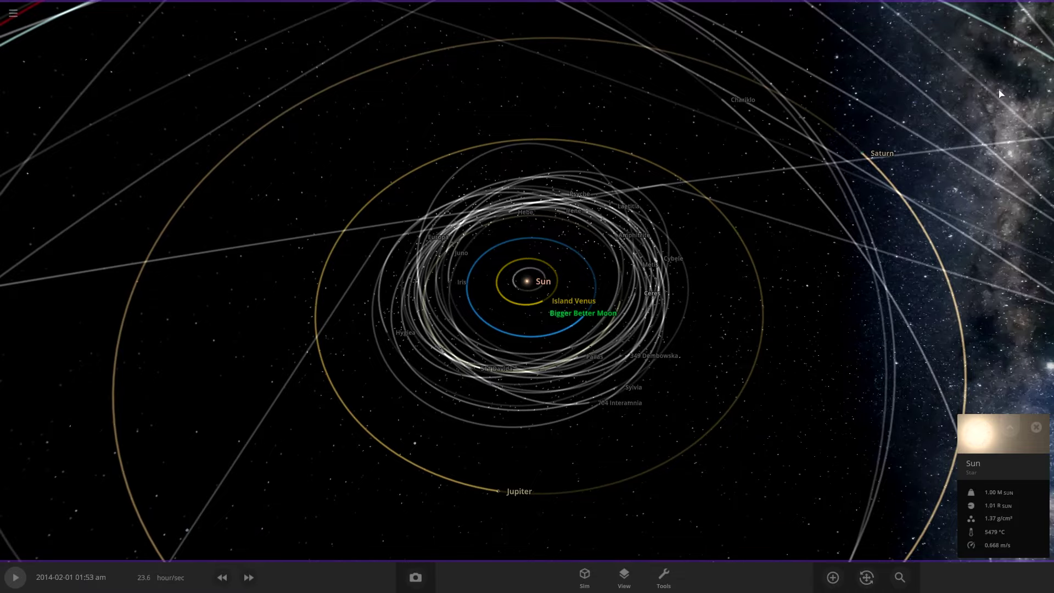
pyautogui.scroll(6, 706, 387)
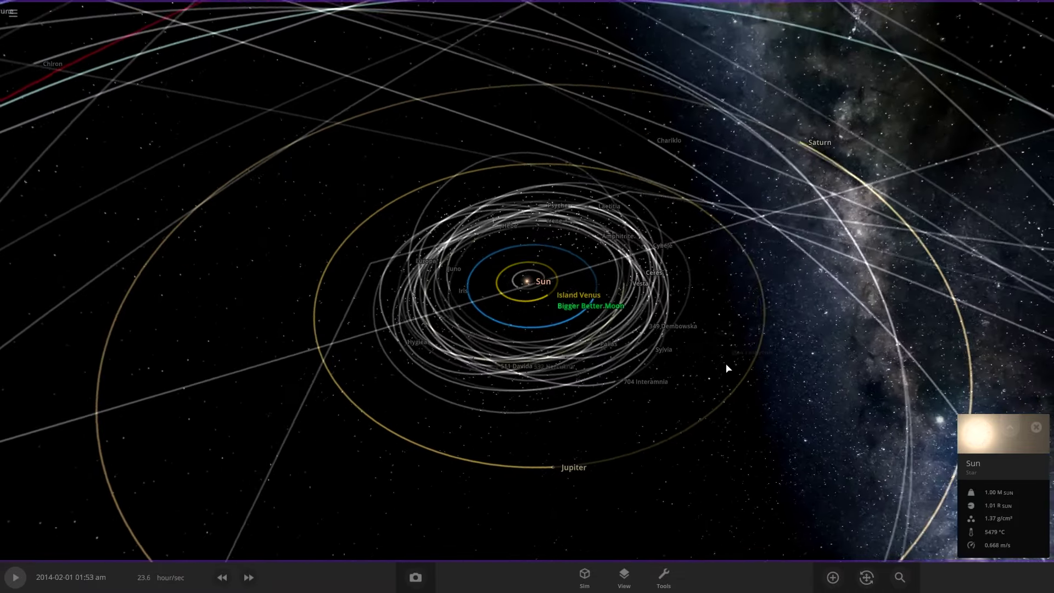
pyautogui.scroll(-10, 711, 306)
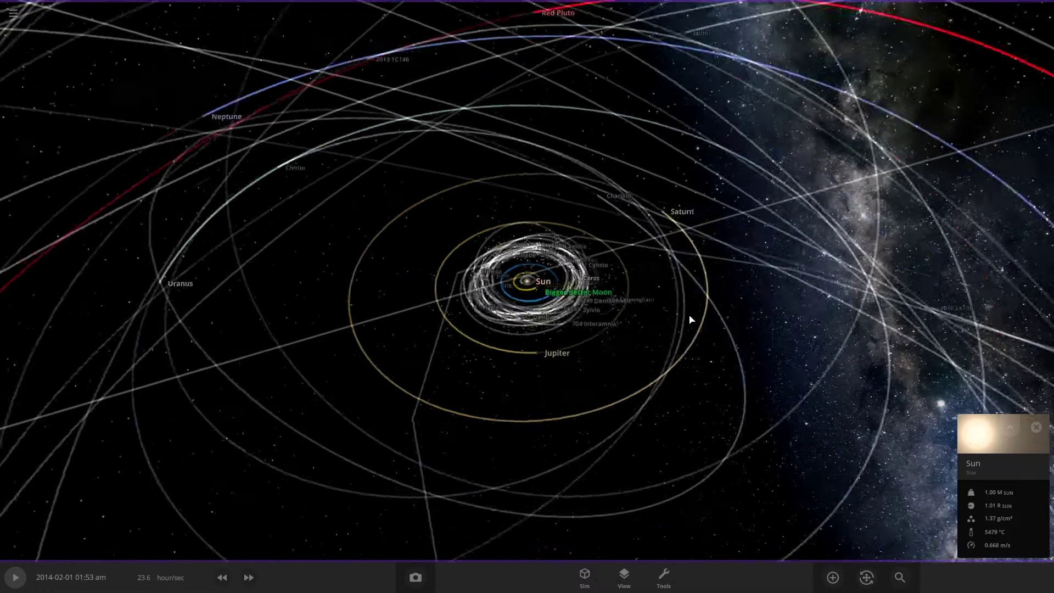
pyautogui.moveTo(689, 278); pyautogui.dragTo(597, 378)
pyautogui.scroll(4, 769, 378)
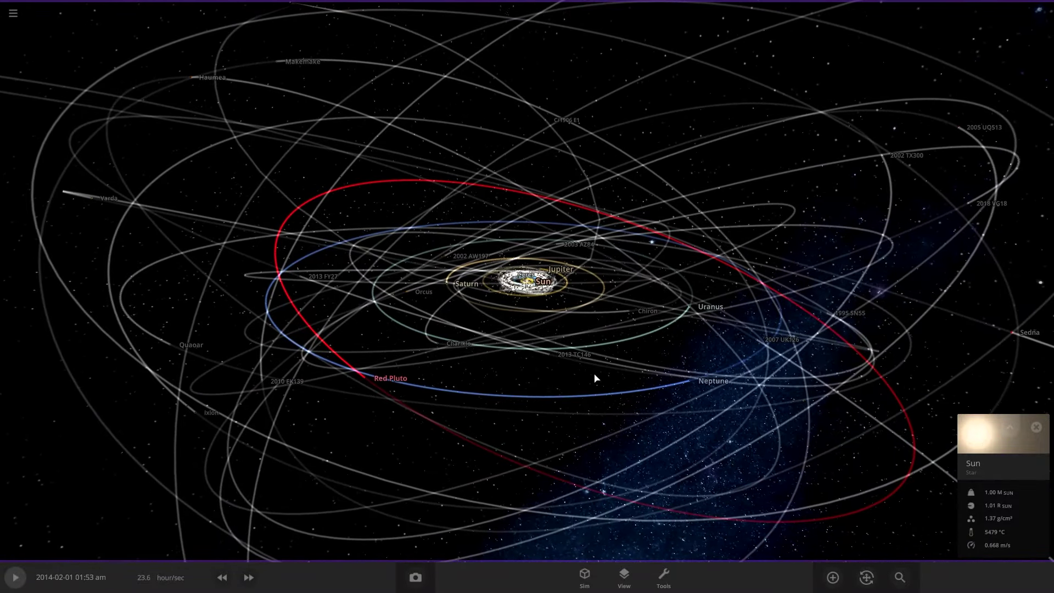